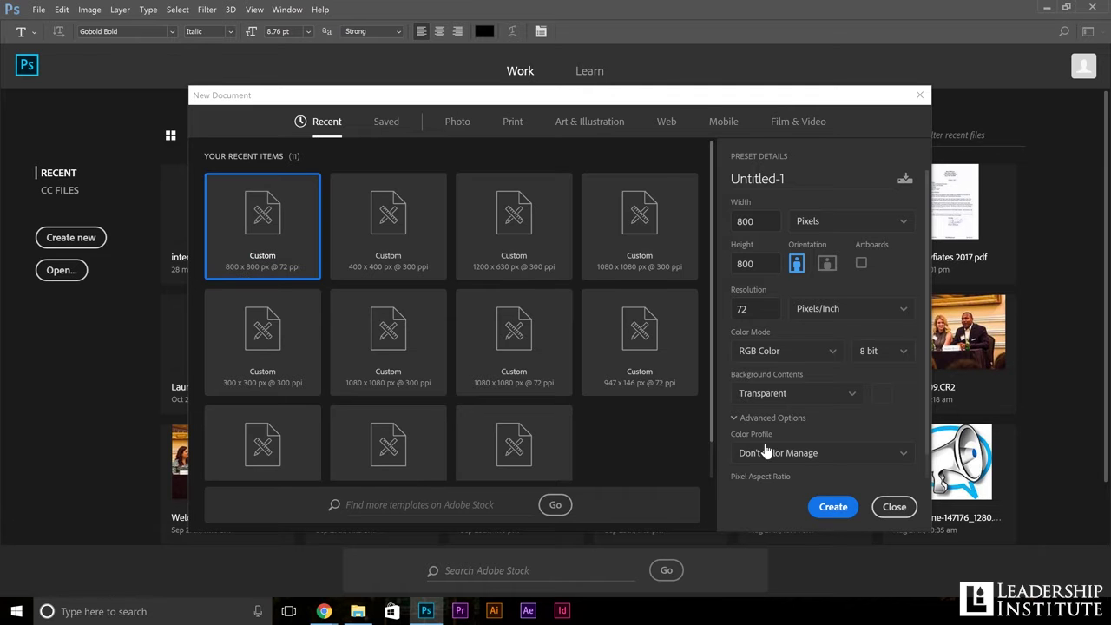
Step: Create the 800 × 800 document and place the portrait JPG as an embedded layer
{"action": "left_click", "coordinate": [834, 510]}
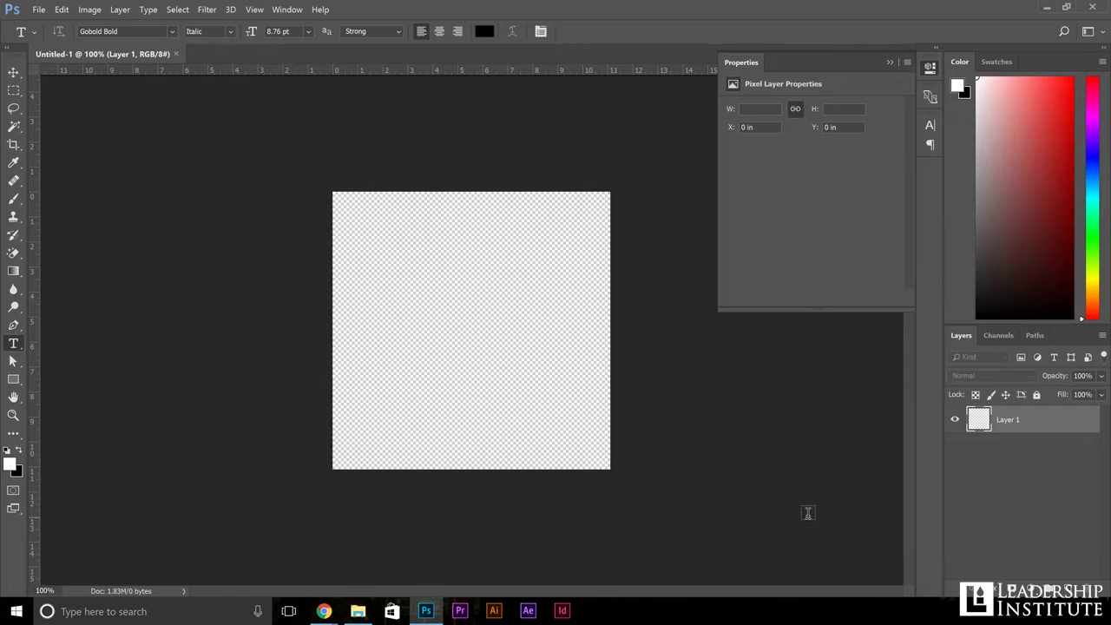
{"action": "left_click", "coordinate": [887, 63]}
{"action": "left_click", "coordinate": [39, 10]}
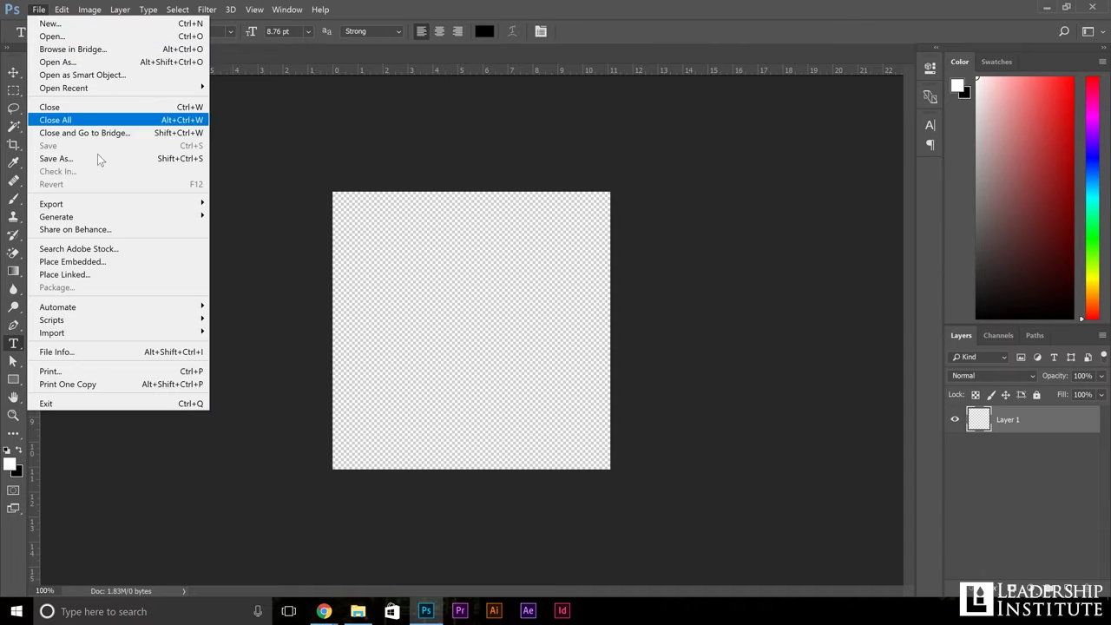
{"action": "left_click", "coordinate": [117, 262]}
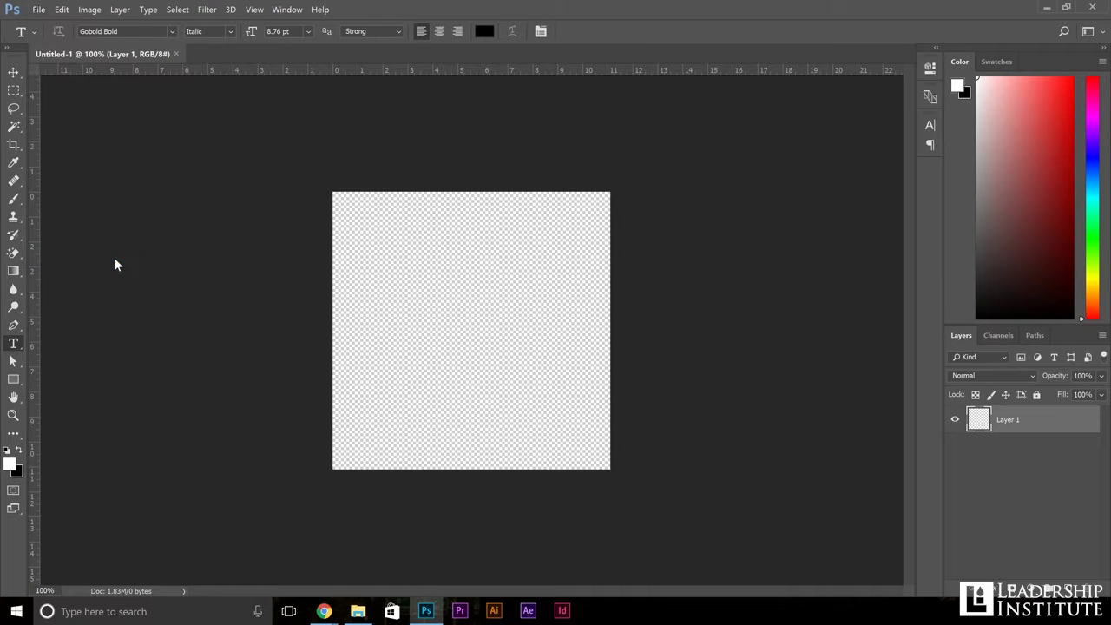
{"action": "type", "text": "DANA"}
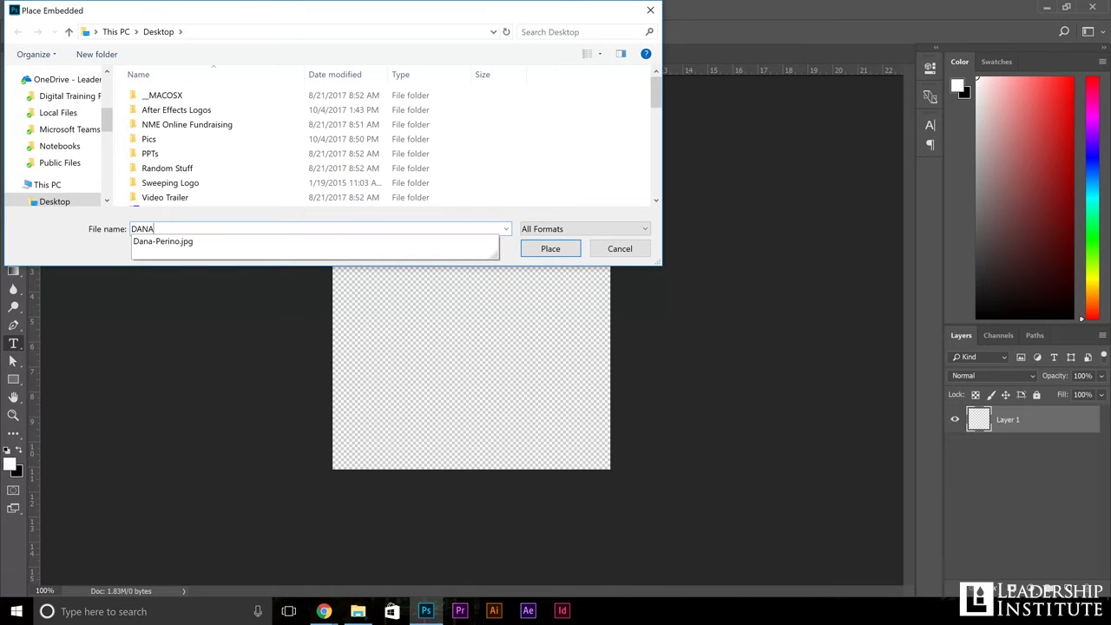
{"action": "key", "text": "Down"}
{"action": "key", "text": "Return"}
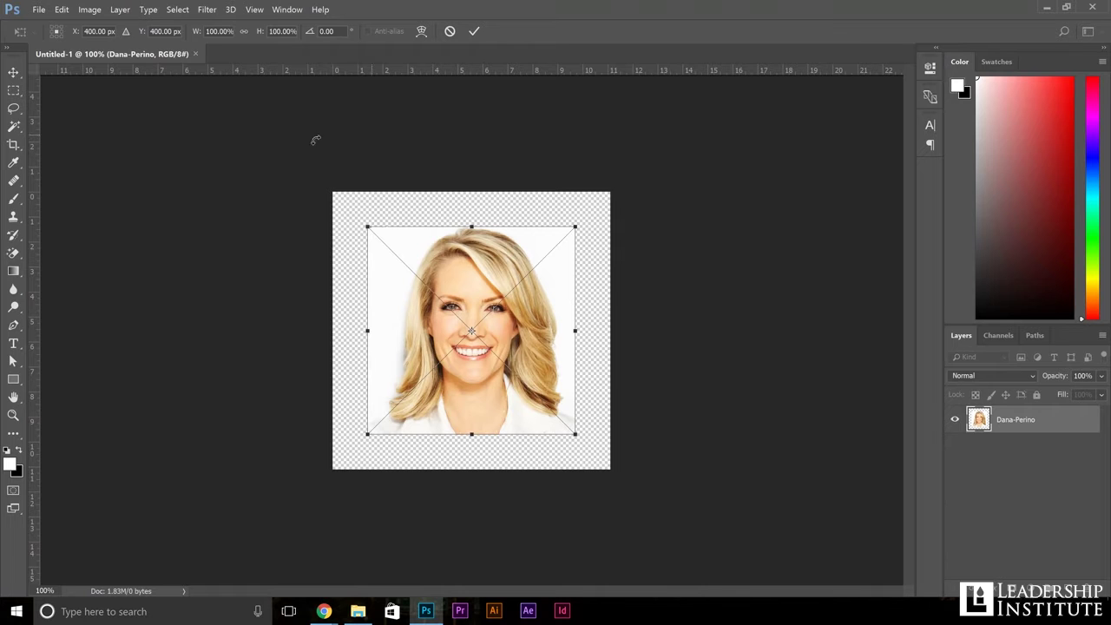
{"action": "left_click", "coordinate": [475, 31]}
Step: Shift the portrait about 50 px right and down and enlarge it to about 120%
{"action": "key", "text": "v"}
{"action": "left_click_drag", "start_coordinate": [449, 279], "coordinate": [495, 318]}
{"action": "key", "text": "ctrl+t"}
{"action": "left_click_drag", "start_coordinate": [412, 270], "coordinate": [368, 226]}
{"action": "left_click", "coordinate": [474, 32]}
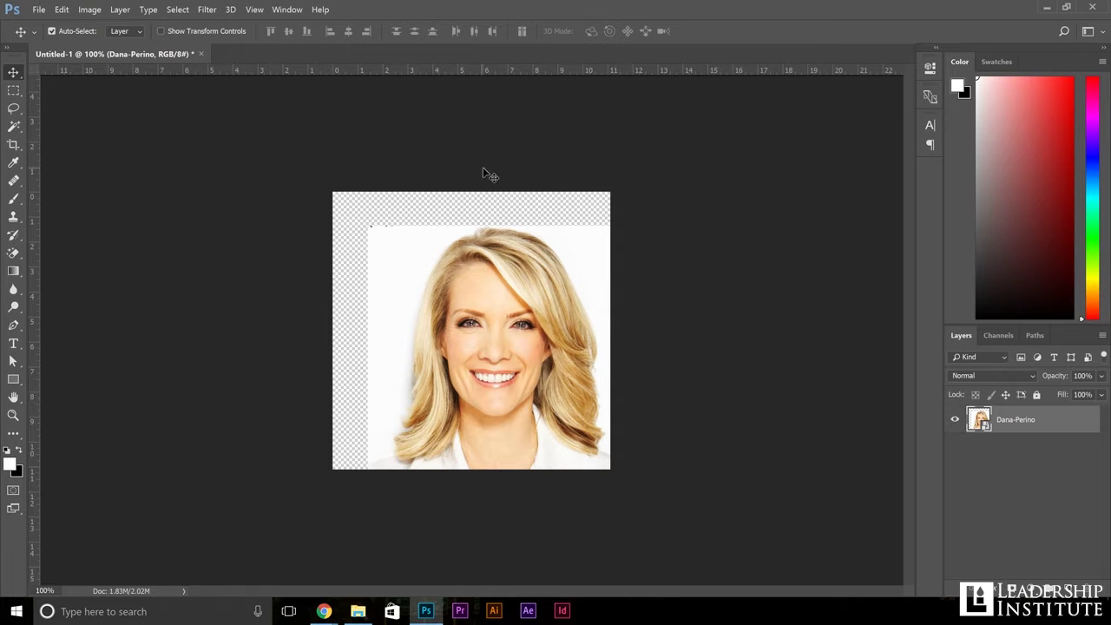
Step: Nudge the portrait right and draw a full-canvas white rectangle on a layer beneath it
{"action": "left_click_drag", "start_coordinate": [480, 262], "coordinate": [497, 270]}
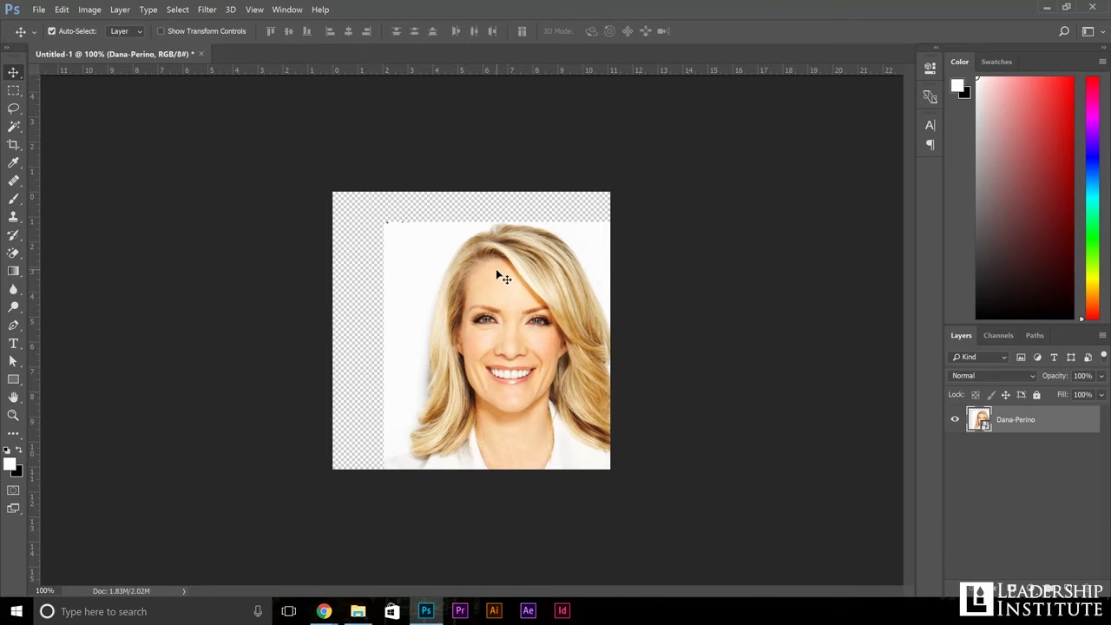
{"action": "left_click", "coordinate": [1073, 589]}
{"action": "left_click_drag", "start_coordinate": [1036, 418], "coordinate": [1037, 453]}
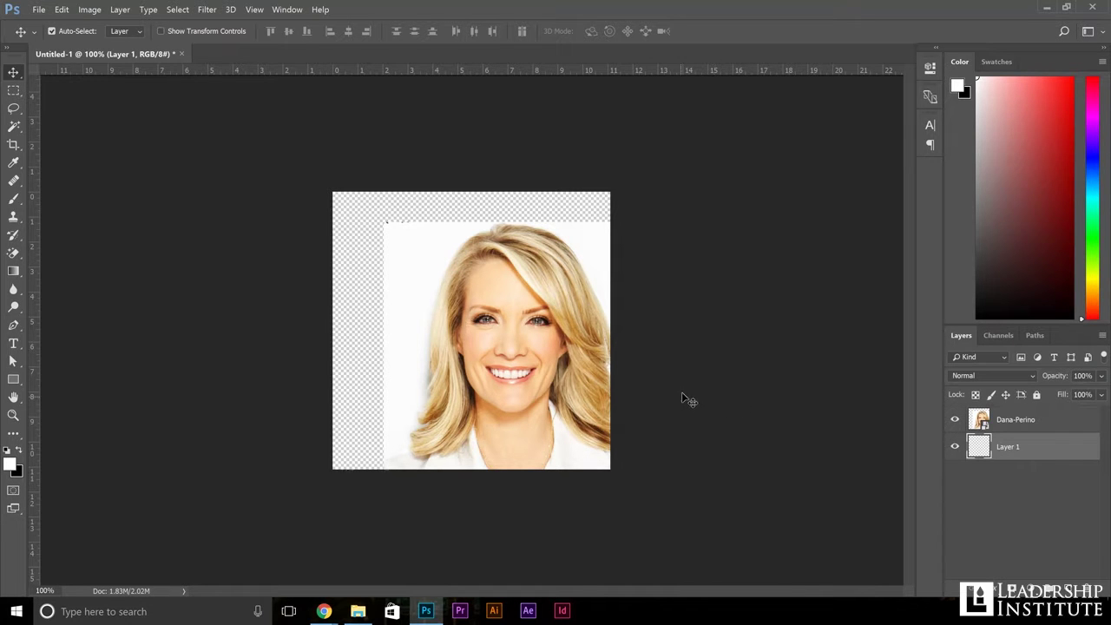
{"action": "left_click", "coordinate": [13, 380]}
{"action": "mouse_move", "coordinate": [286, 171]}
{"action": "left_mouse_down"}
{"action": "mouse_move", "coordinate": [571, 431]}
{"action": "mouse_move", "coordinate": [658, 494]}
{"action": "left_mouse_up"}
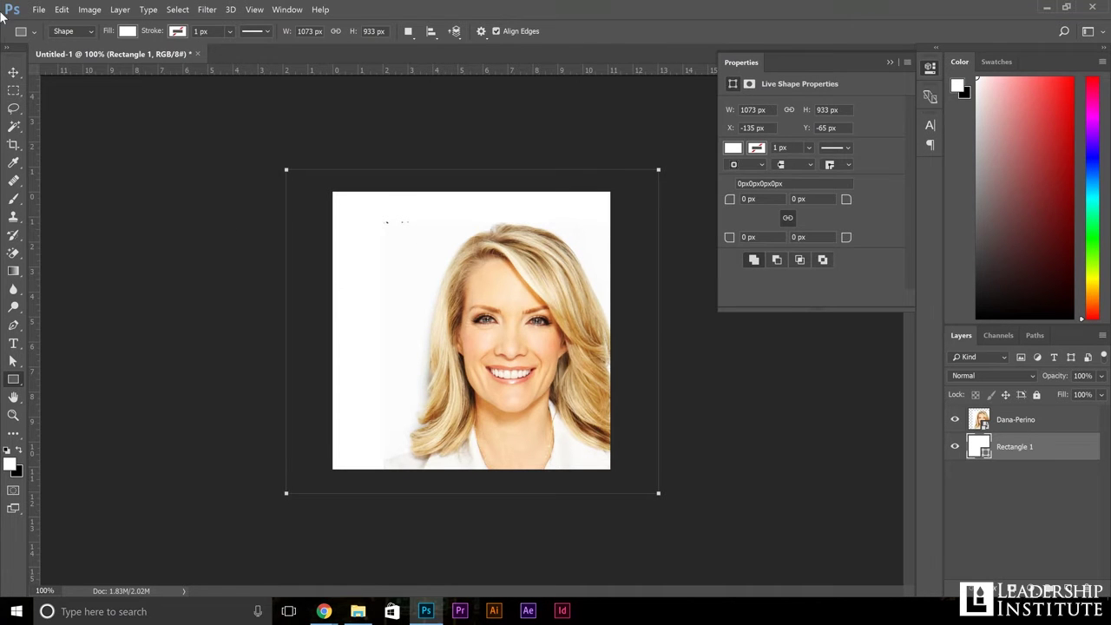
Step: Cover the top-left specks with a small white rectangle on a new layer above the portrait
{"action": "left_click", "coordinate": [13, 72]}
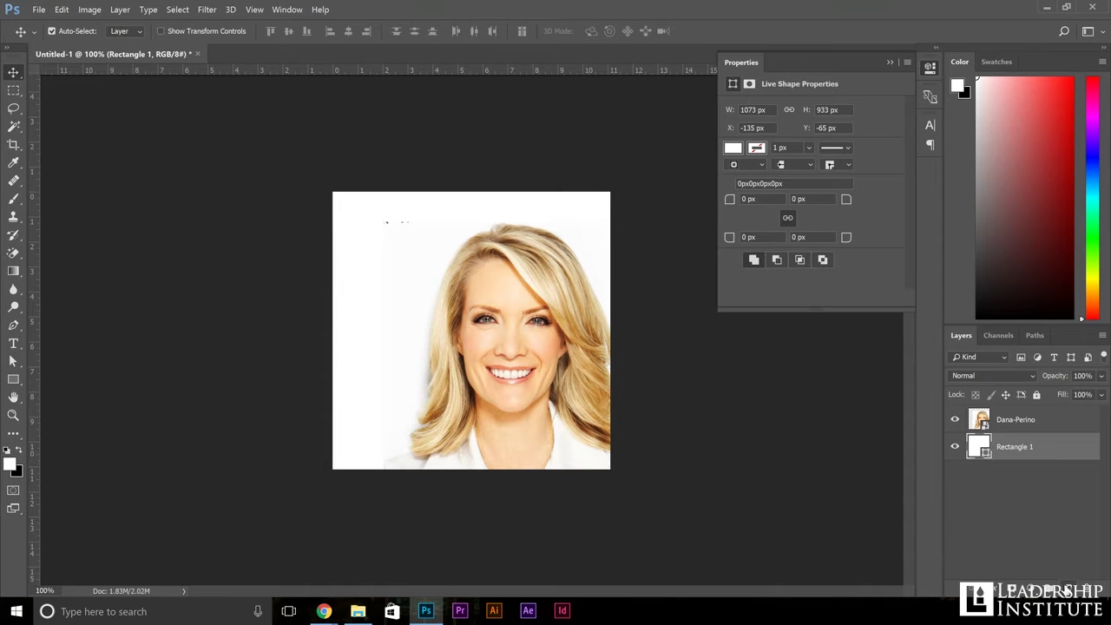
{"action": "left_click", "coordinate": [1070, 590]}
{"action": "left_click_drag", "start_coordinate": [1041, 446], "coordinate": [1042, 408]}
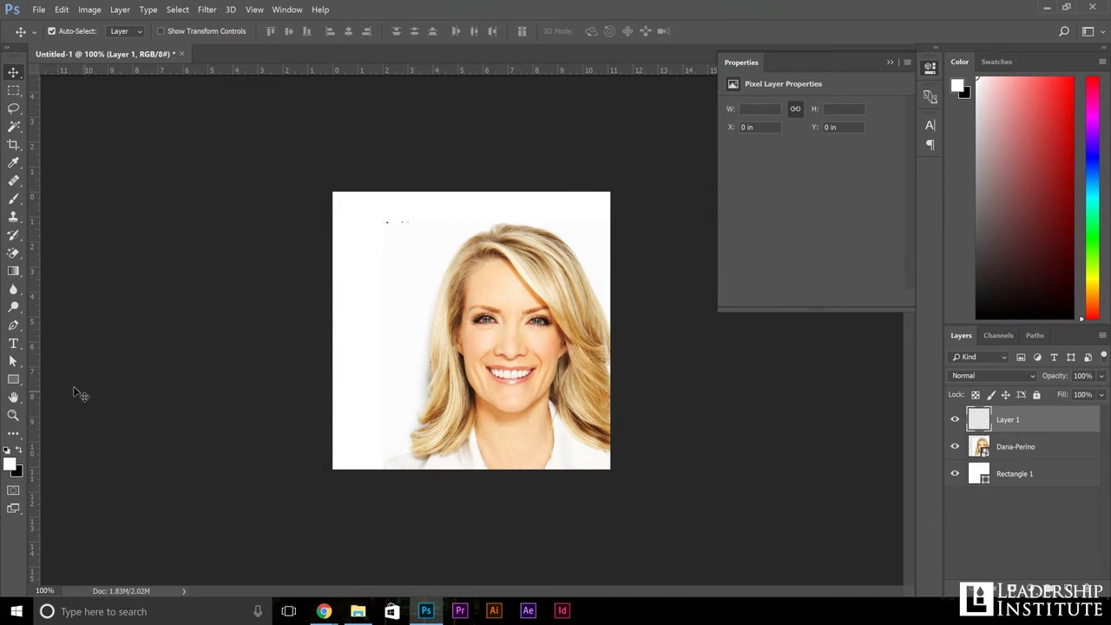
{"action": "left_click", "coordinate": [13, 379]}
{"action": "left_click_drag", "start_coordinate": [369, 211], "coordinate": [412, 244]}
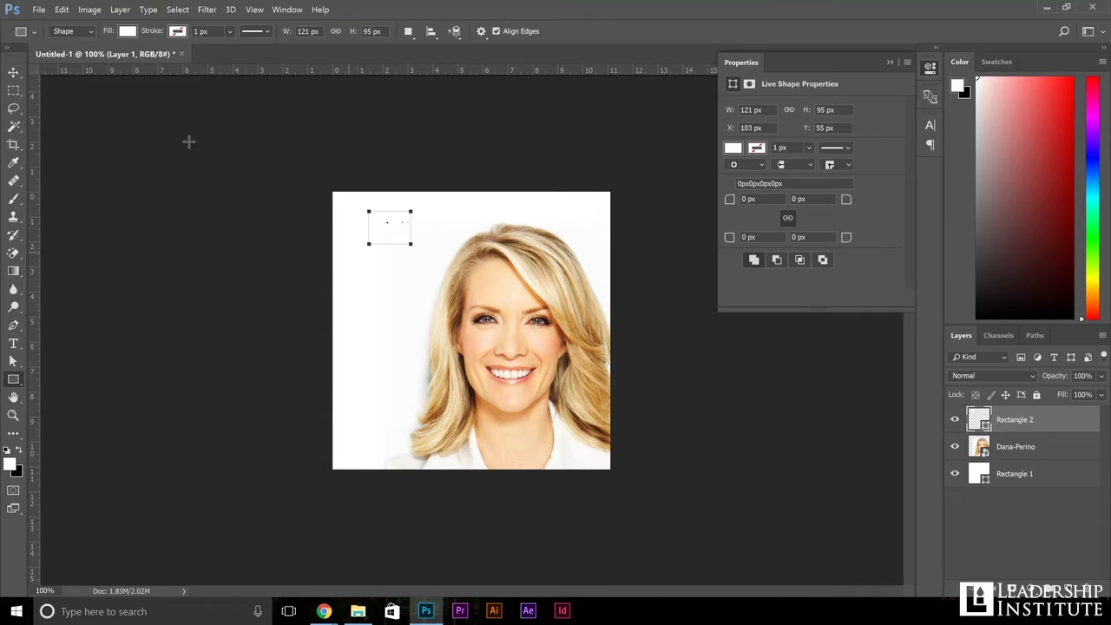
Step: Add an empty top layer and set black as the text colour
{"action": "left_click", "coordinate": [13, 72]}
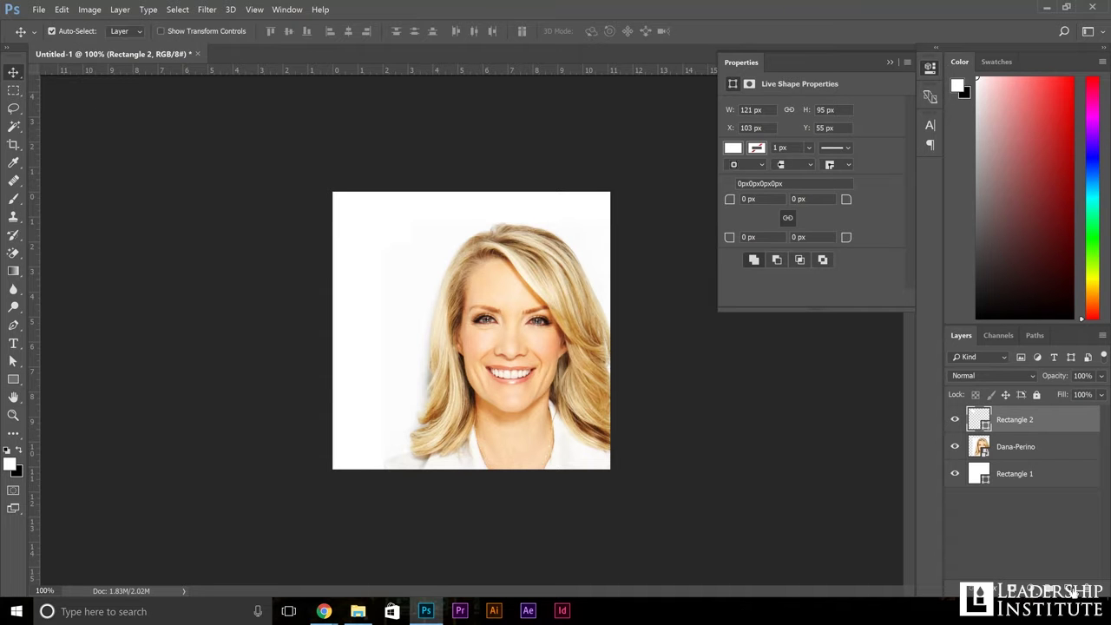
{"action": "left_click", "coordinate": [1071, 591]}
{"action": "left_click", "coordinate": [10, 345]}
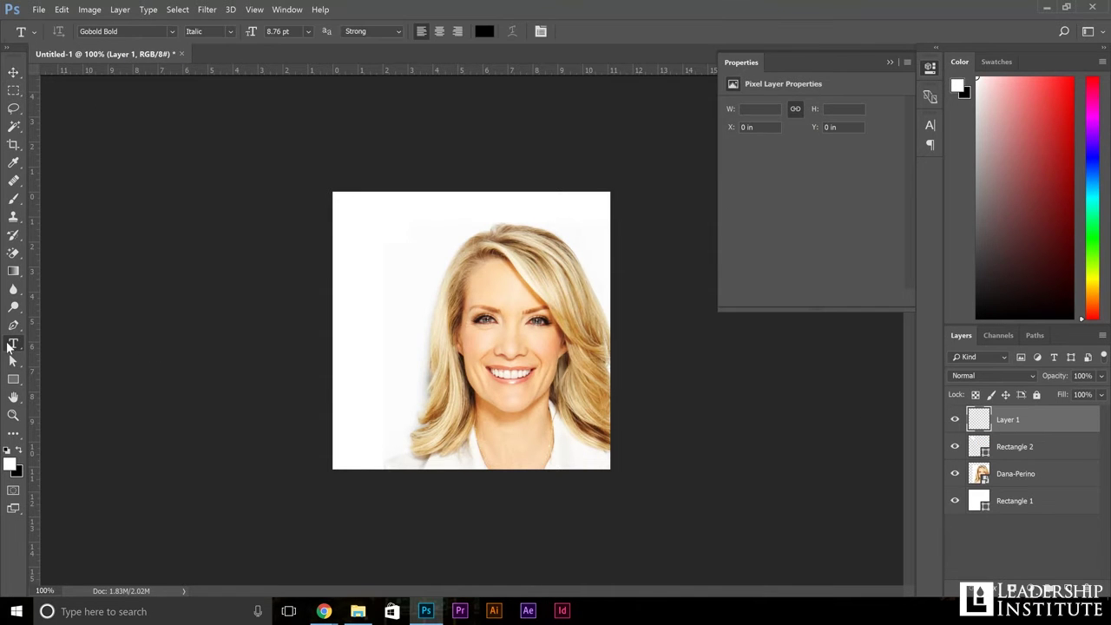
{"action": "left_click", "coordinate": [19, 449]}
Step: Type CONSERVATISM left of the portrait and scale it up
{"action": "left_click", "coordinate": [358, 247]}
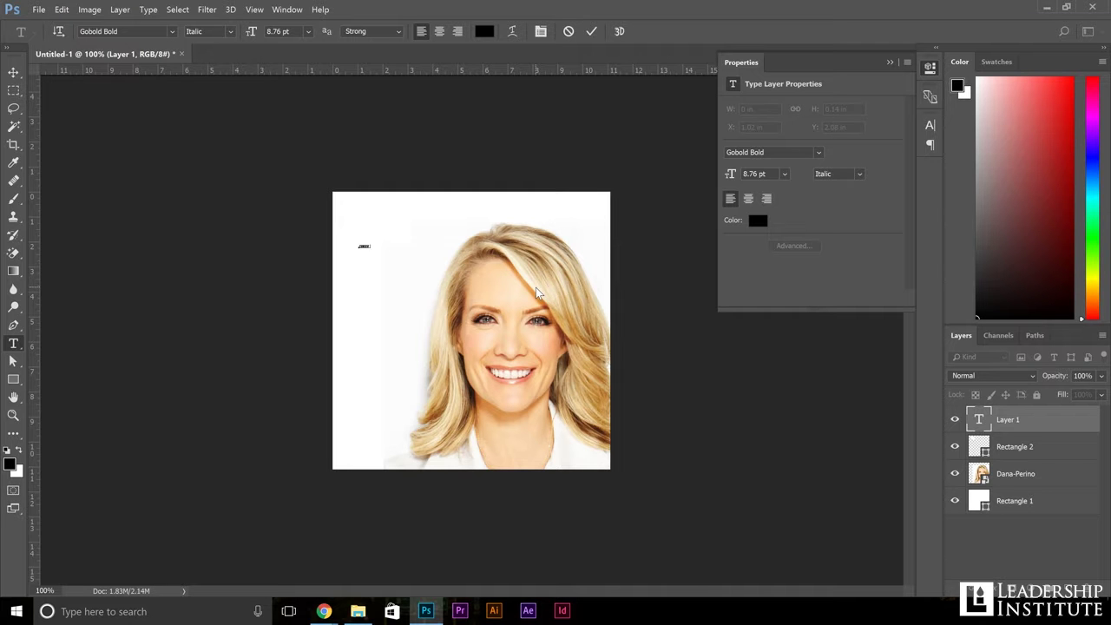
{"action": "left_click", "coordinate": [591, 32]}
{"action": "key", "text": "ctrl+t"}
{"action": "left_click_drag", "start_coordinate": [384, 253], "coordinate": [450, 262]}
{"action": "left_click", "coordinate": [613, 32]}
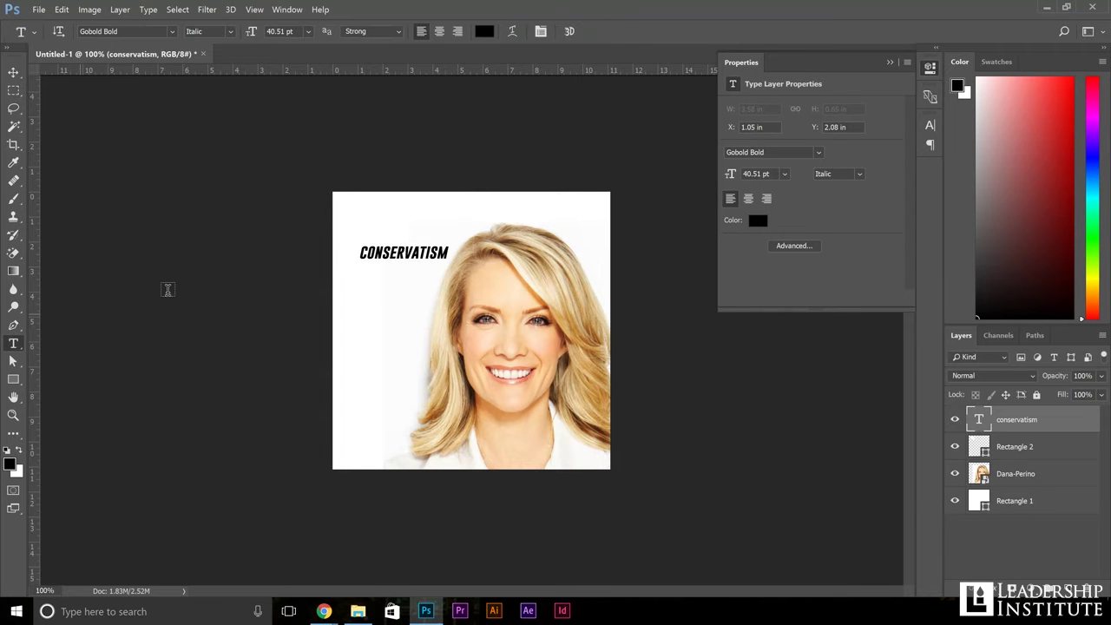
Step: Continue the quote with the lines 'is based on', 'facts, logic' and 'and reality'
{"action": "left_click", "coordinate": [434, 254]}
{"action": "key", "text": "Return"}
{"action": "type", "text": "S"}
{"action": "key", "text": "BackSpace"}
{"action": "type", "text": "is based on"}
{"action": "key", "text": "Return"}
{"action": "type", "text": "facts, logic"}
{"action": "key", "text": "Return"}
{"action": "type", "text": "and reality"}
Step: Add the lines 'liberalism', 'theory,', 'feelings and' and the closing 'fantasy.'
{"action": "key", "text": "Return"}
{"action": "type", "text": "liberalism"}
{"action": "key", "text": "Return"}
{"action": "type", "text": "is based on"}
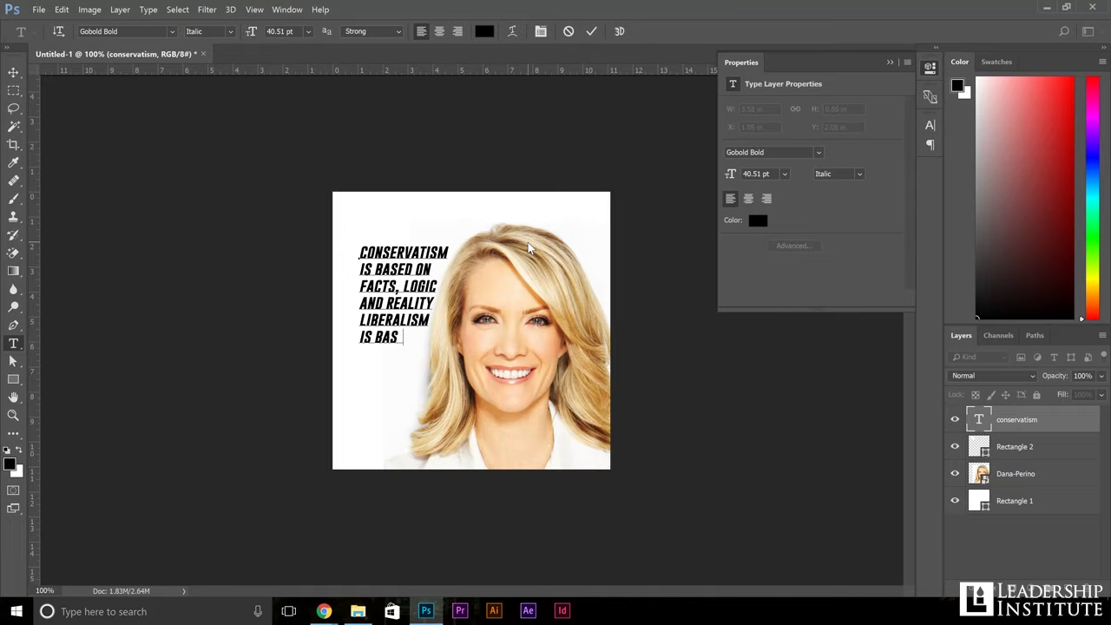
{"action": "key", "text": "Return"}
{"action": "type", "text": "theroy"}
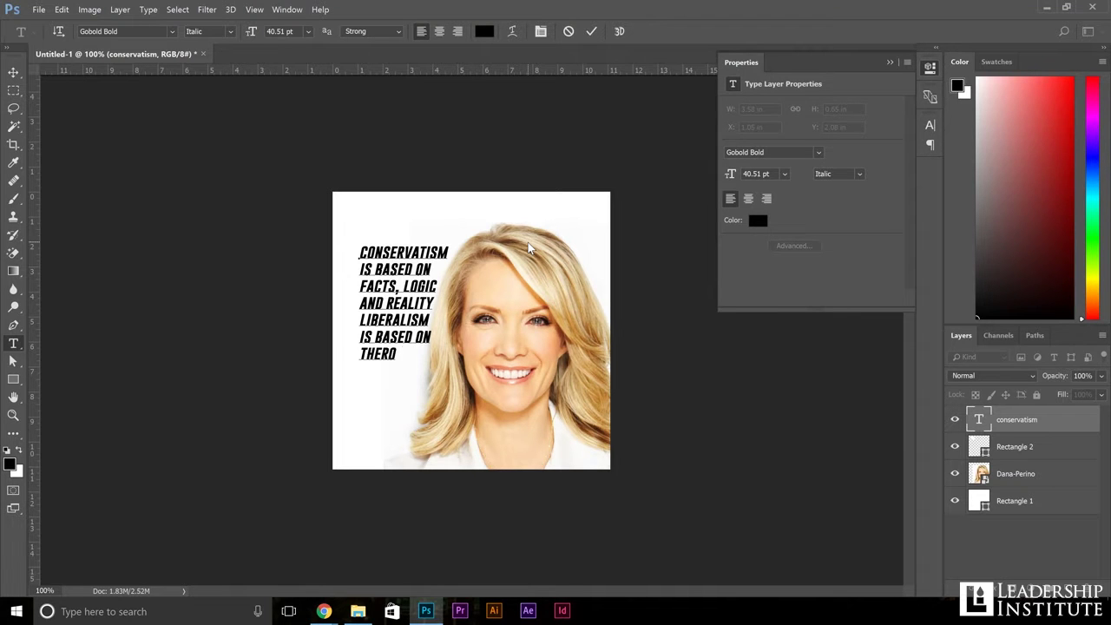
{"action": "key", "text": "BackSpace"}
{"action": "key", "text": "BackSpace"}
{"action": "key", "text": "BackSpace"}
{"action": "type", "text": "ory,"}
{"action": "key", "text": "Return"}
{"action": "type", "text": "feelings and"}
{"action": "key", "text": "Return"}
{"action": "type", "text": "fatan"}
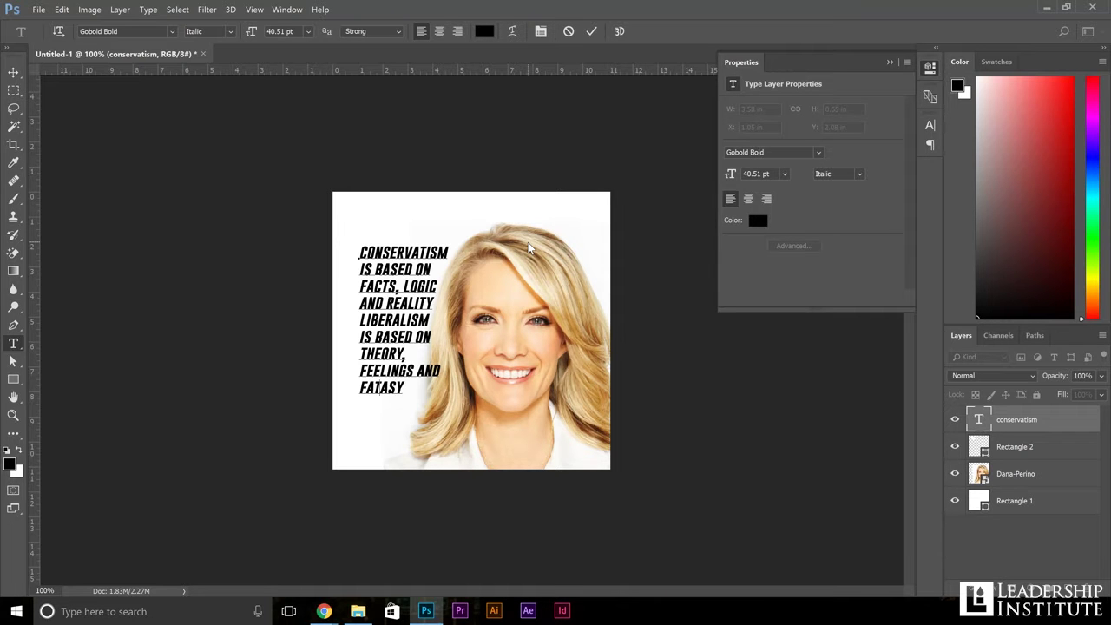
{"action": "type", "text": "n"}
{"action": "left_click", "coordinate": [13, 73]}
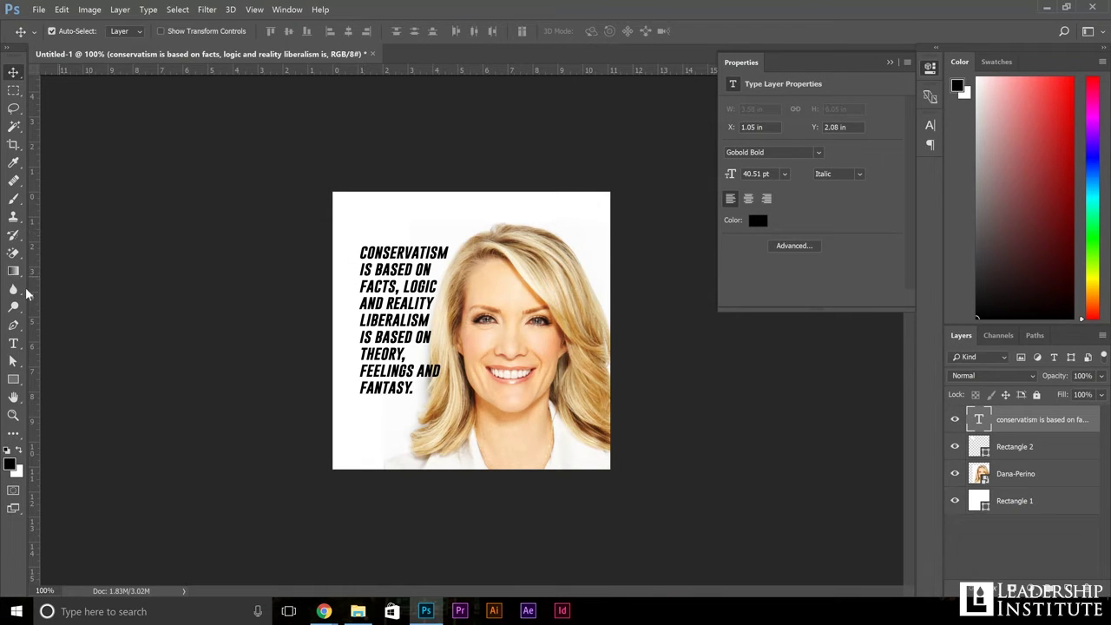
Step: Move the quote block slightly up-left and enlarge it to about 125%
{"action": "left_click", "coordinate": [14, 343]}
{"action": "left_click", "coordinate": [339, 330]}
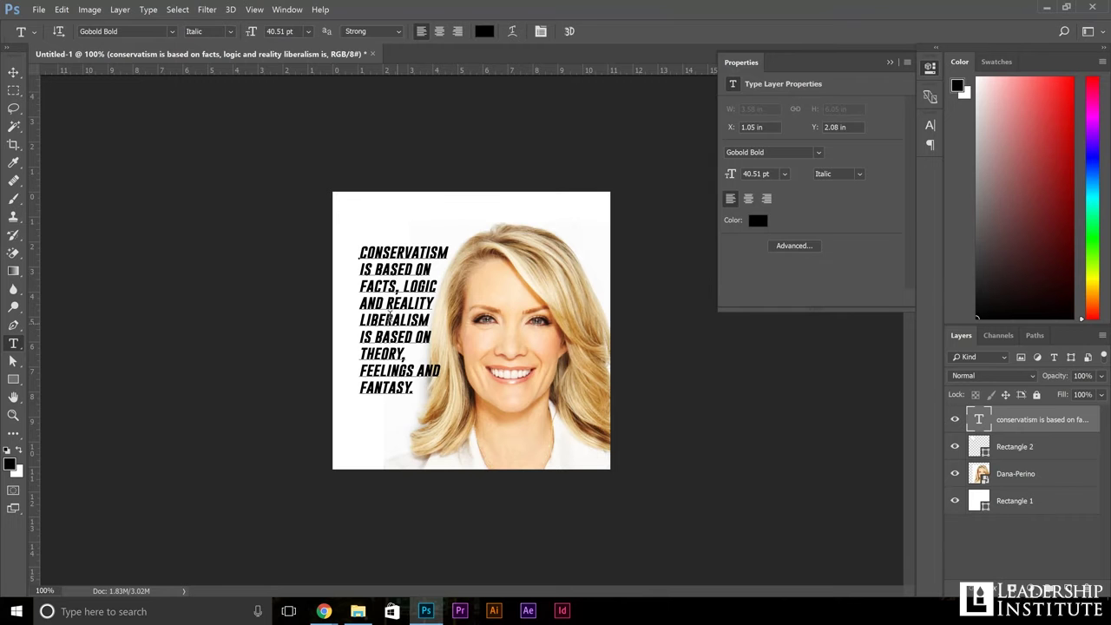
{"action": "left_click", "coordinate": [12, 73]}
{"action": "left_click_drag", "start_coordinate": [409, 285], "coordinate": [392, 270]}
{"action": "key", "text": "ctrl+t"}
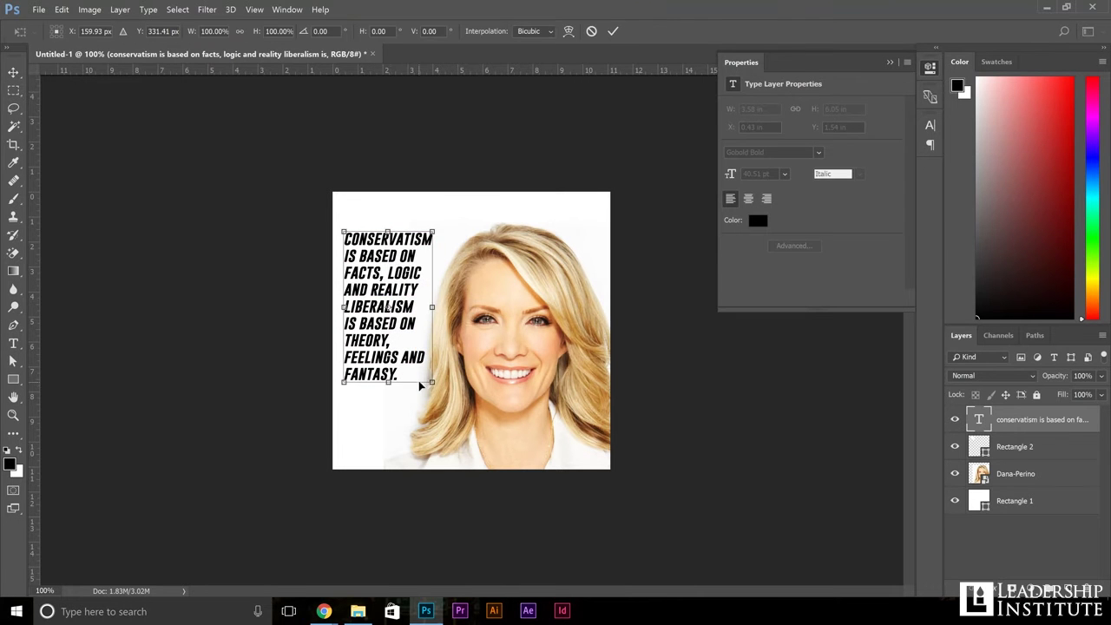
{"action": "left_click_drag", "start_coordinate": [429, 379], "coordinate": [463, 416]}
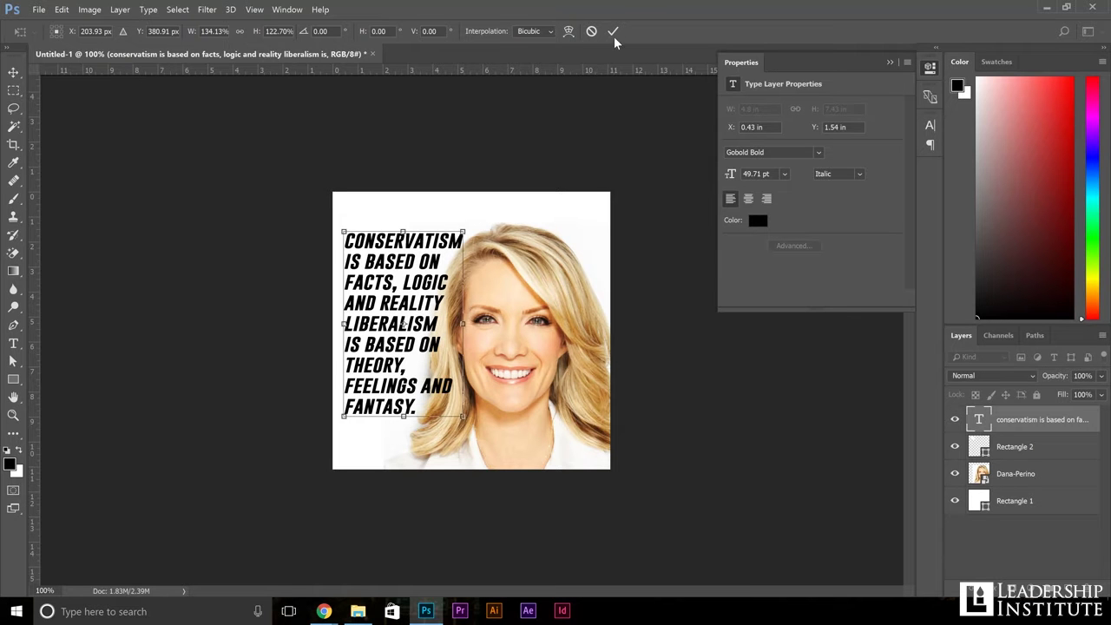
{"action": "key", "text": "ctrl+z"}
{"action": "left_click_drag", "start_coordinate": [440, 390], "coordinate": [467, 420]}
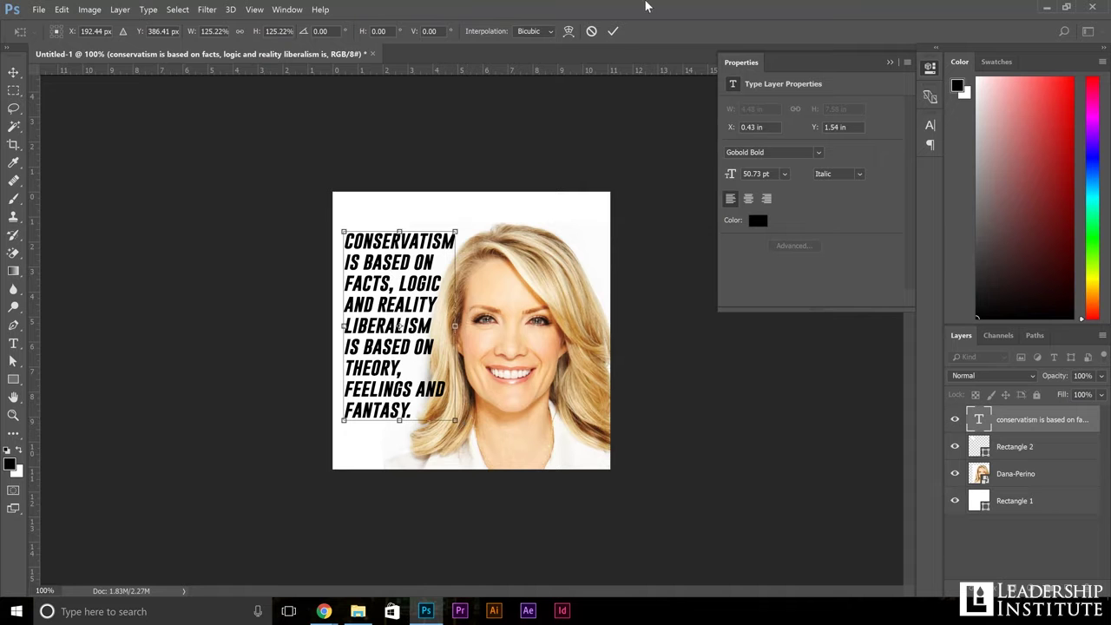
{"action": "left_click", "coordinate": [613, 31]}
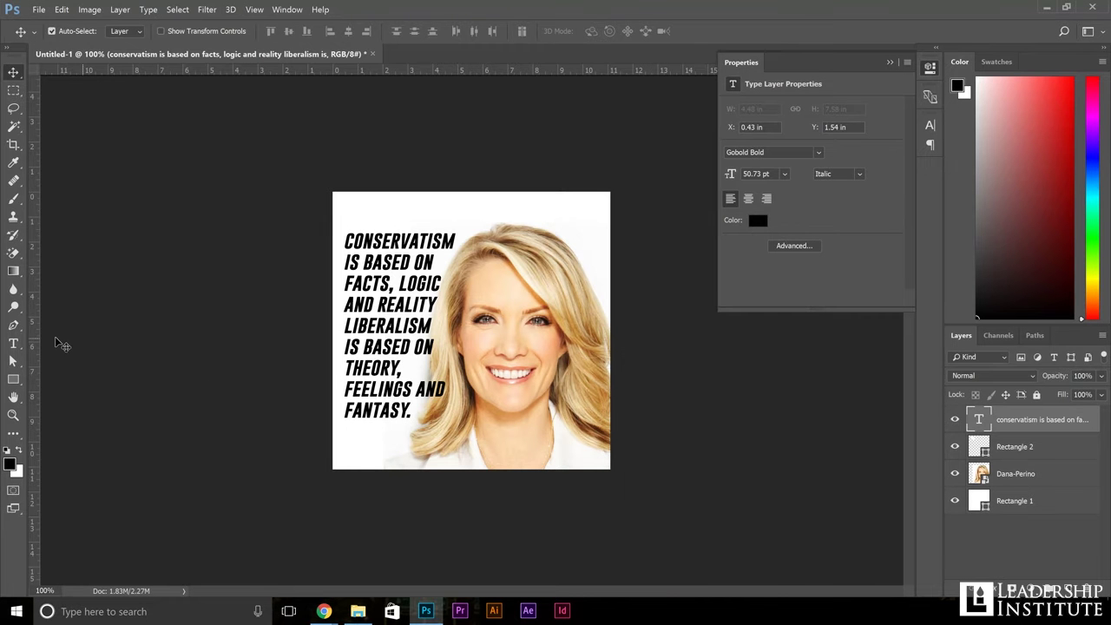
Step: Change the whole quote's font style from Italic to Regular
{"action": "left_click", "coordinate": [13, 344]}
{"action": "left_click_drag", "start_coordinate": [424, 414], "coordinate": [87, 50]}
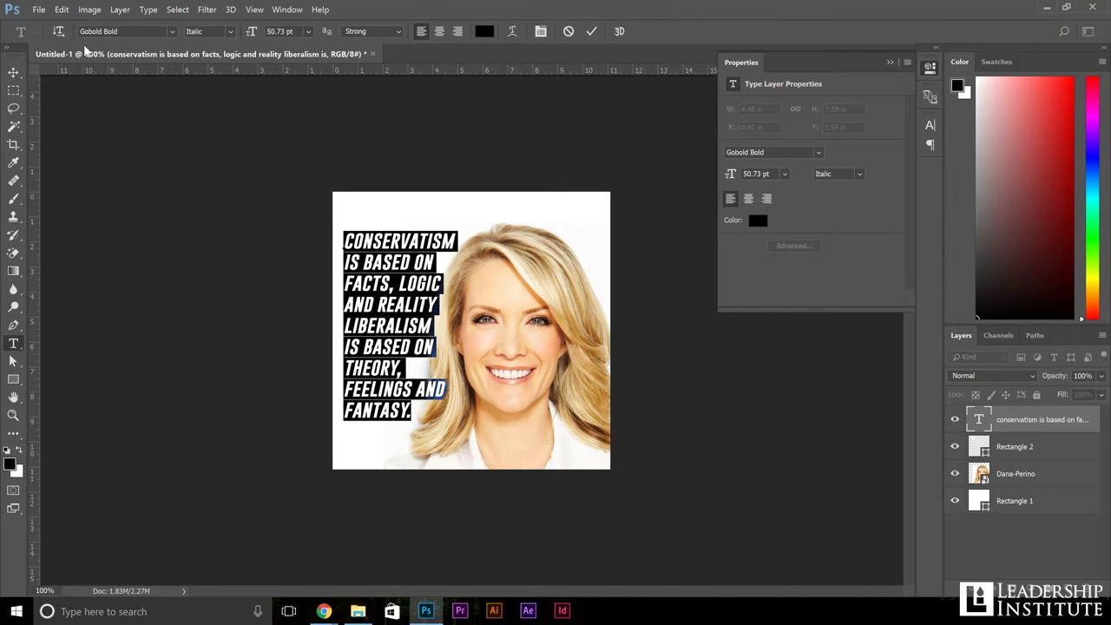
{"action": "left_click", "coordinate": [230, 32]}
{"action": "left_click", "coordinate": [213, 43]}
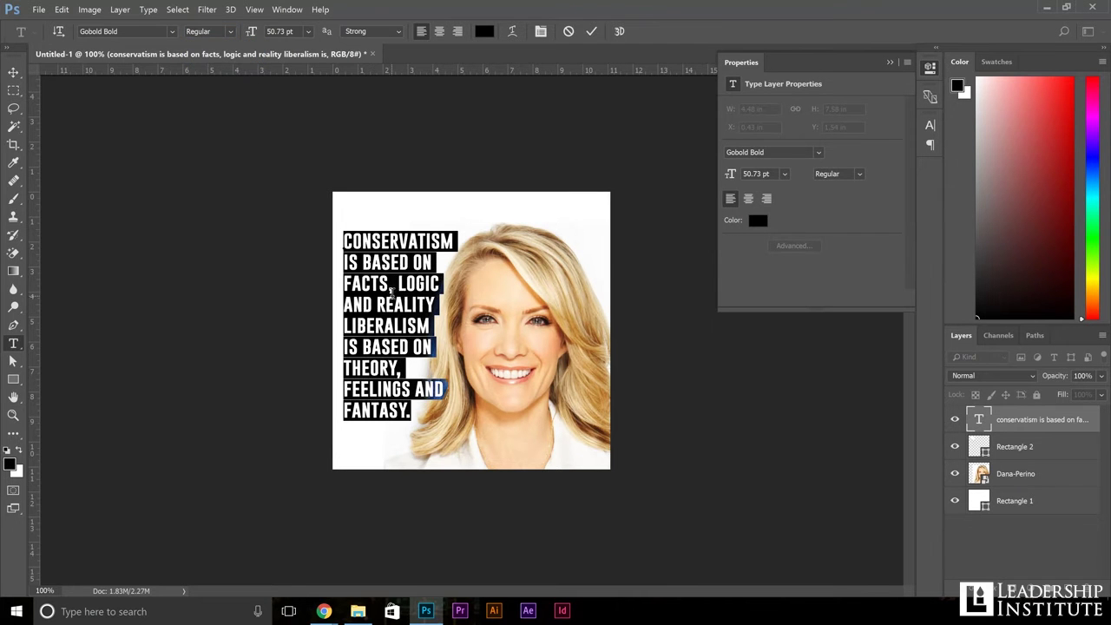
{"action": "left_click", "coordinate": [392, 292]}
{"action": "left_click", "coordinate": [15, 71]}
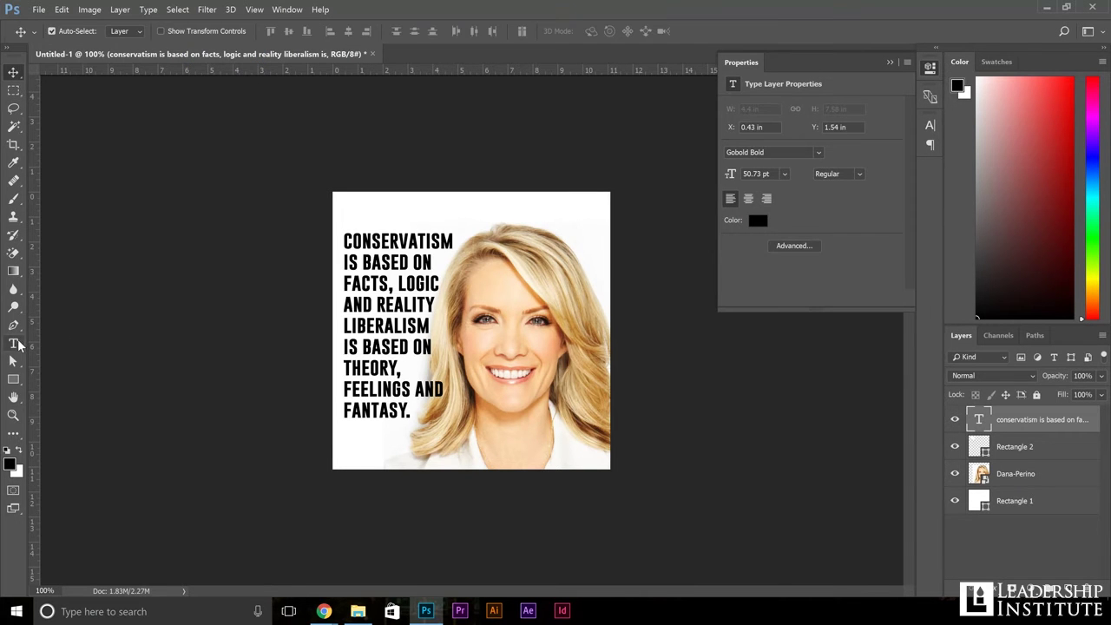
{"action": "left_click", "coordinate": [15, 381]}
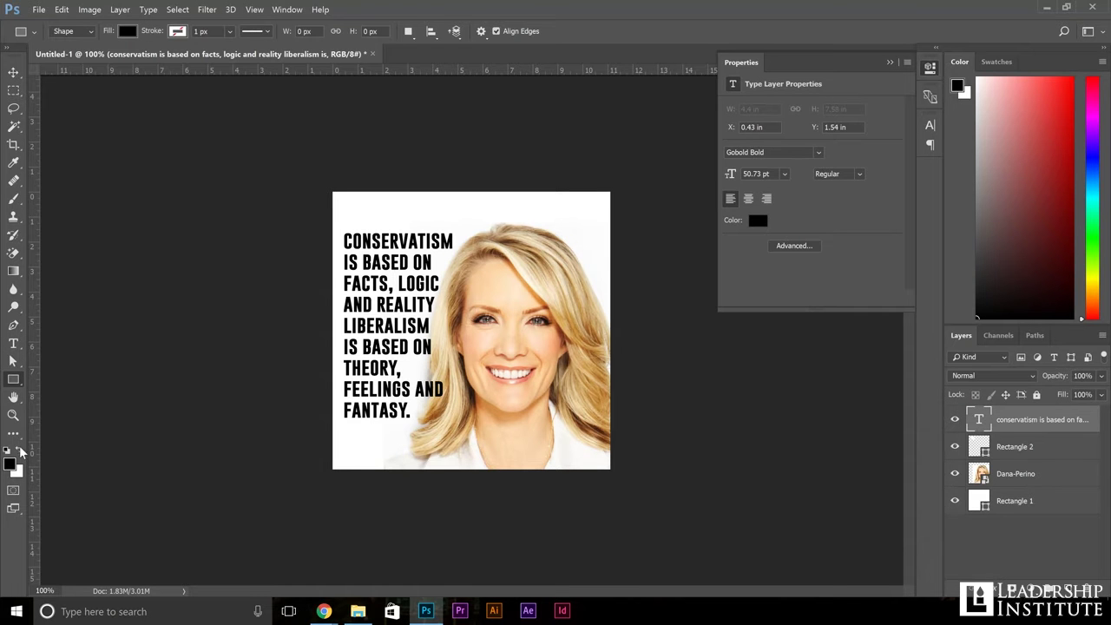
Step: Draw a red-filled bar over the word CONSERVATISM
{"action": "left_click", "coordinate": [127, 31]}
{"action": "left_click", "coordinate": [89, 105]}
{"action": "left_click", "coordinate": [322, 224]}
{"action": "left_click_drag", "start_coordinate": [323, 223], "coordinate": [458, 249]}
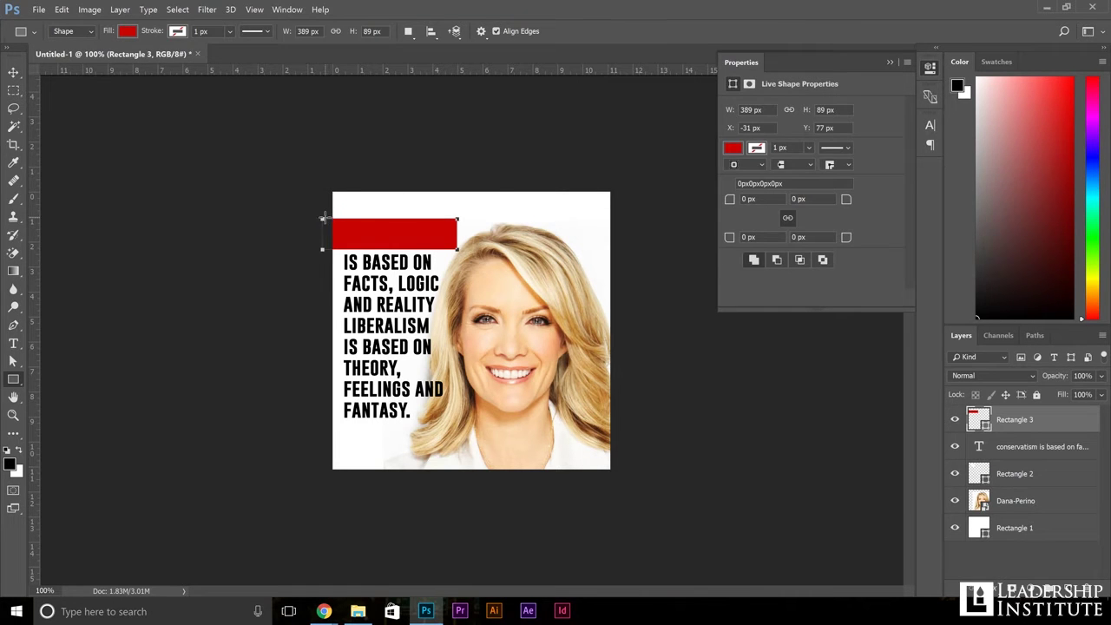
Step: Place the red bar beneath the quote text and draw a second bar across LIBERALISM
{"action": "left_click", "coordinate": [13, 72]}
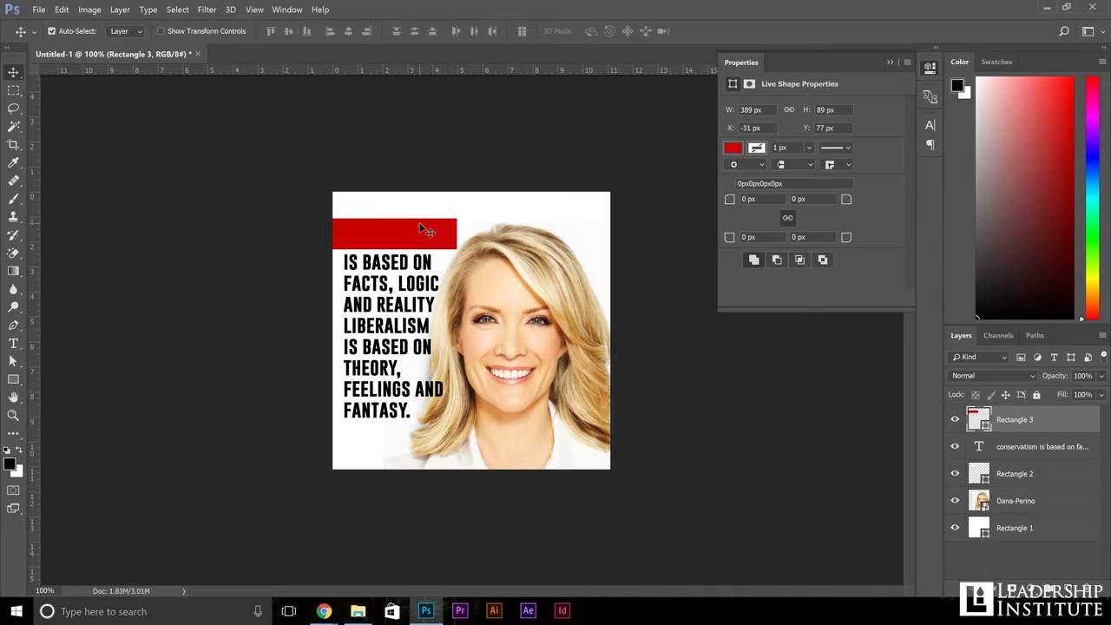
{"action": "left_click_drag", "start_coordinate": [1033, 419], "coordinate": [1034, 461]}
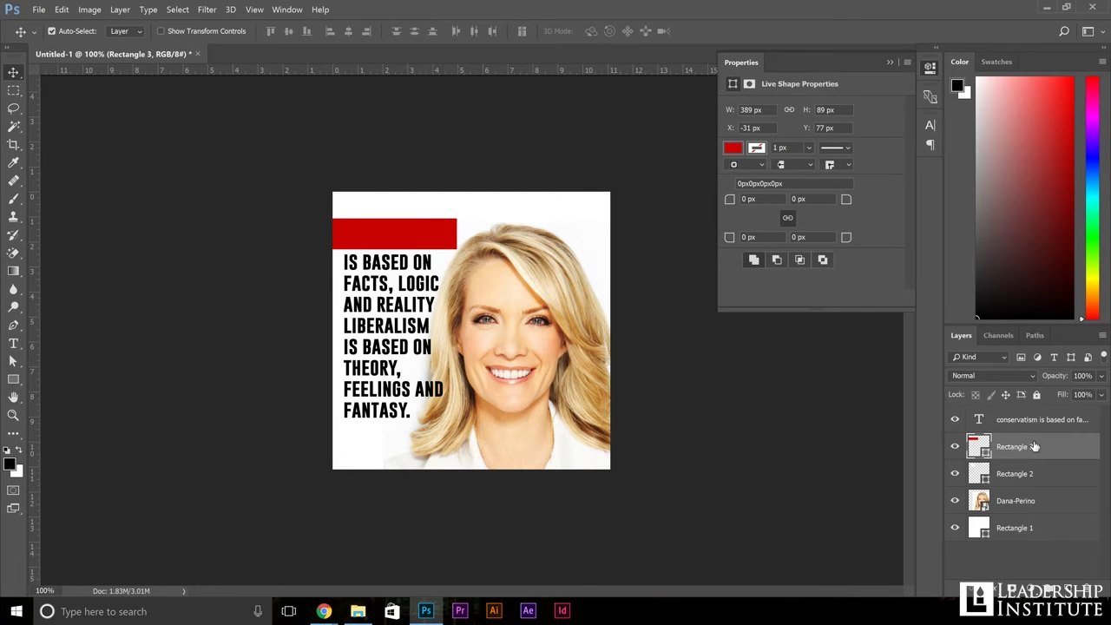
{"action": "left_click", "coordinate": [13, 380]}
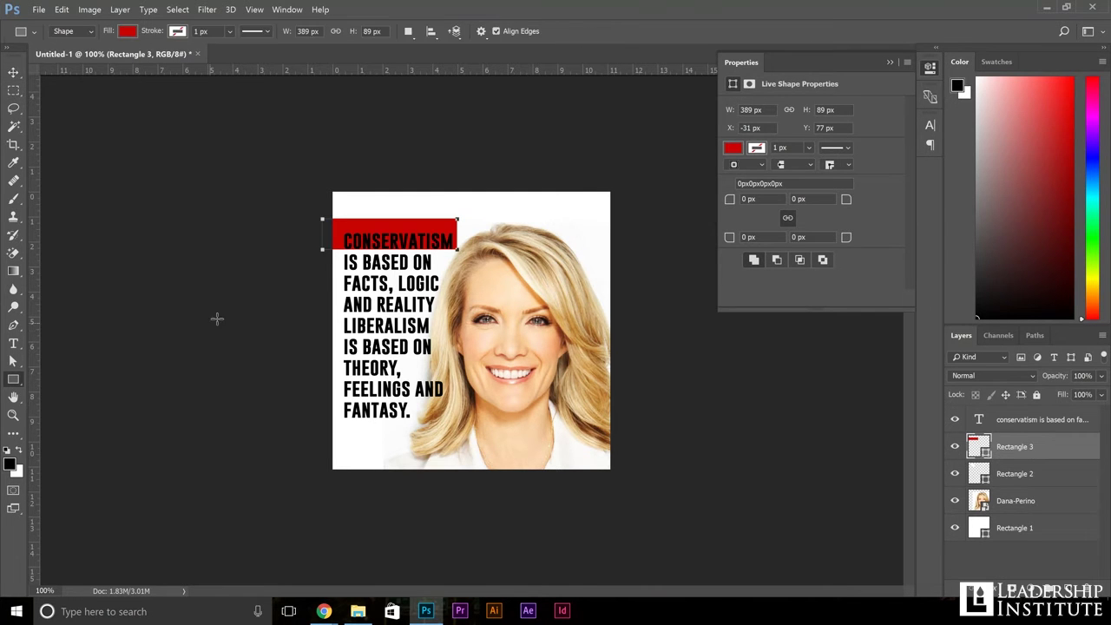
{"action": "mouse_move", "coordinate": [294, 310]}
{"action": "left_mouse_down"}
{"action": "mouse_move", "coordinate": [426, 344]}
{"action": "mouse_move", "coordinate": [437, 335]}
{"action": "left_mouse_up"}
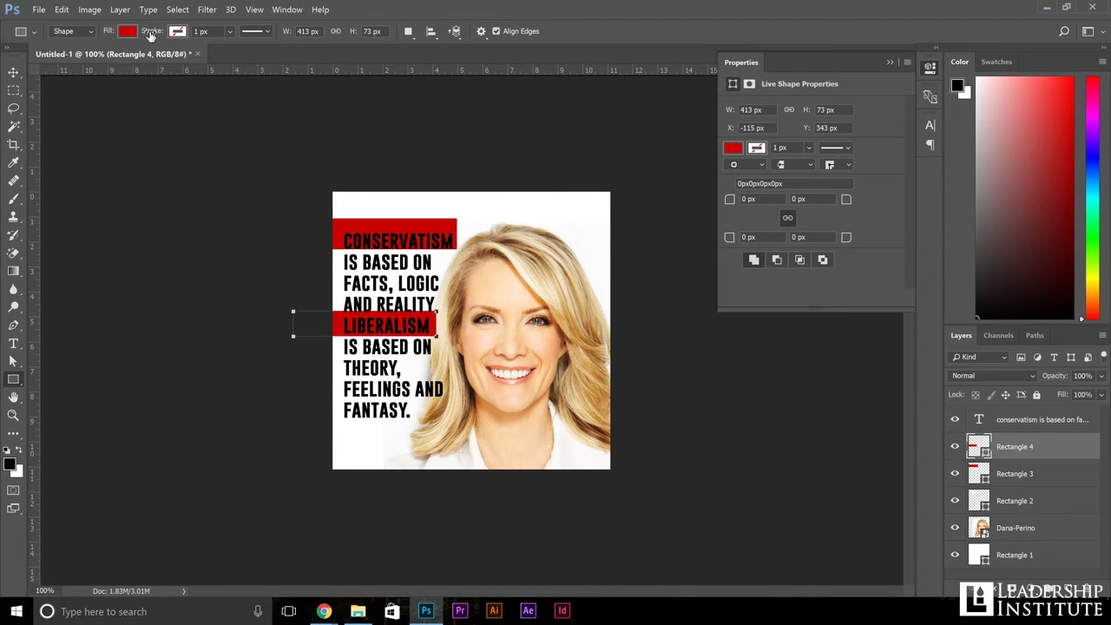
Step: Recolour the LIBERALISM bar from red to a lighter blue
{"action": "left_click", "coordinate": [128, 32]}
{"action": "left_click", "coordinate": [165, 104]}
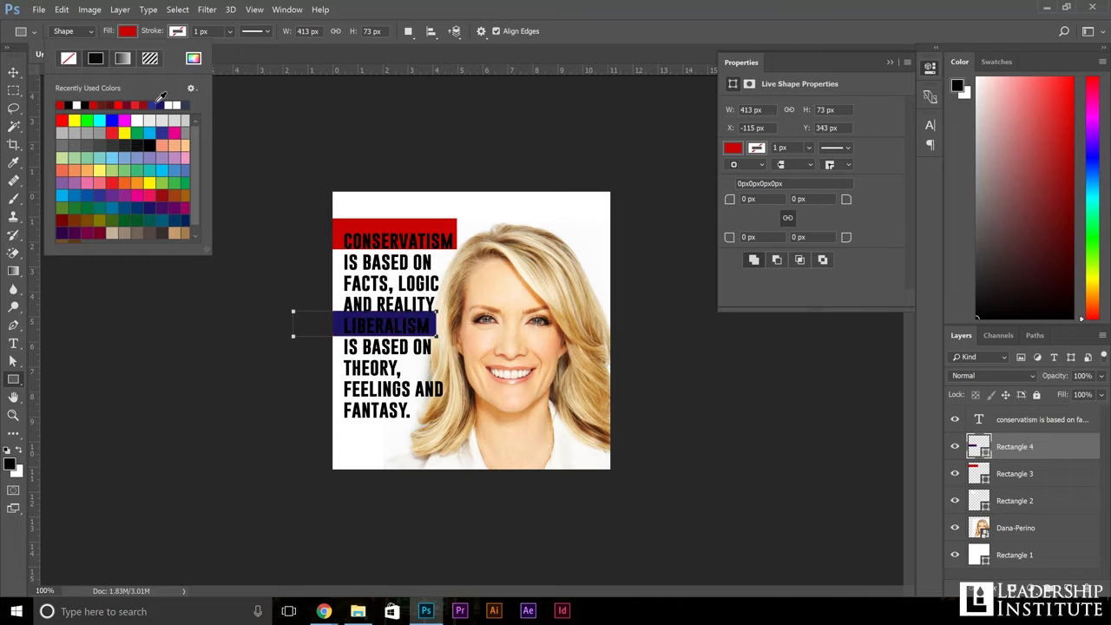
{"action": "left_click", "coordinate": [165, 102]}
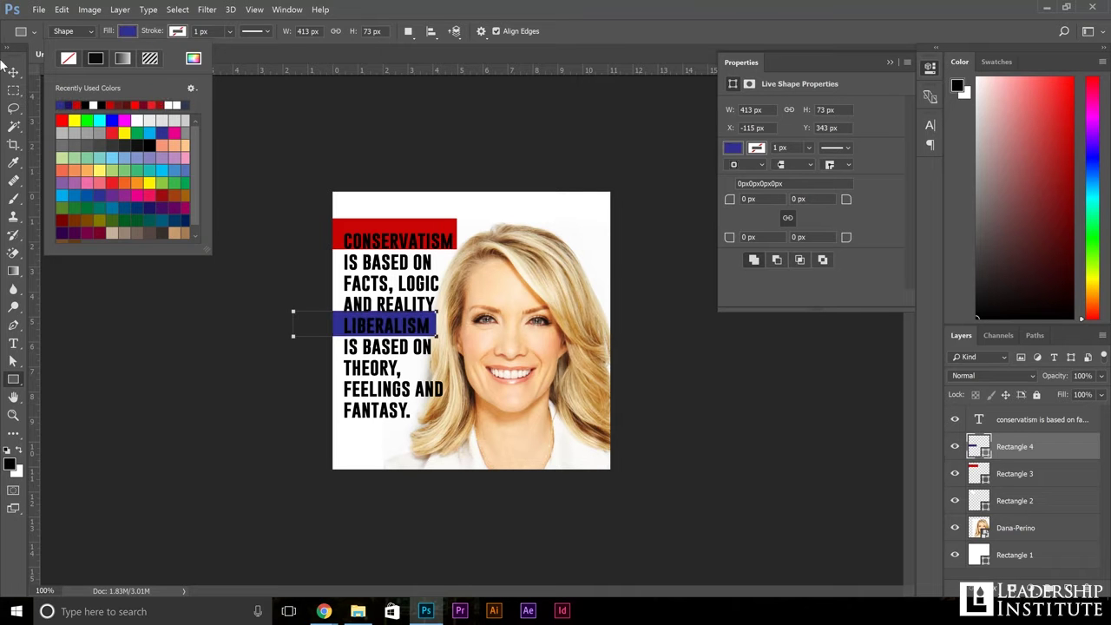
{"action": "left_click", "coordinate": [14, 73]}
{"action": "left_click", "coordinate": [13, 343]}
{"action": "left_click", "coordinate": [414, 322]}
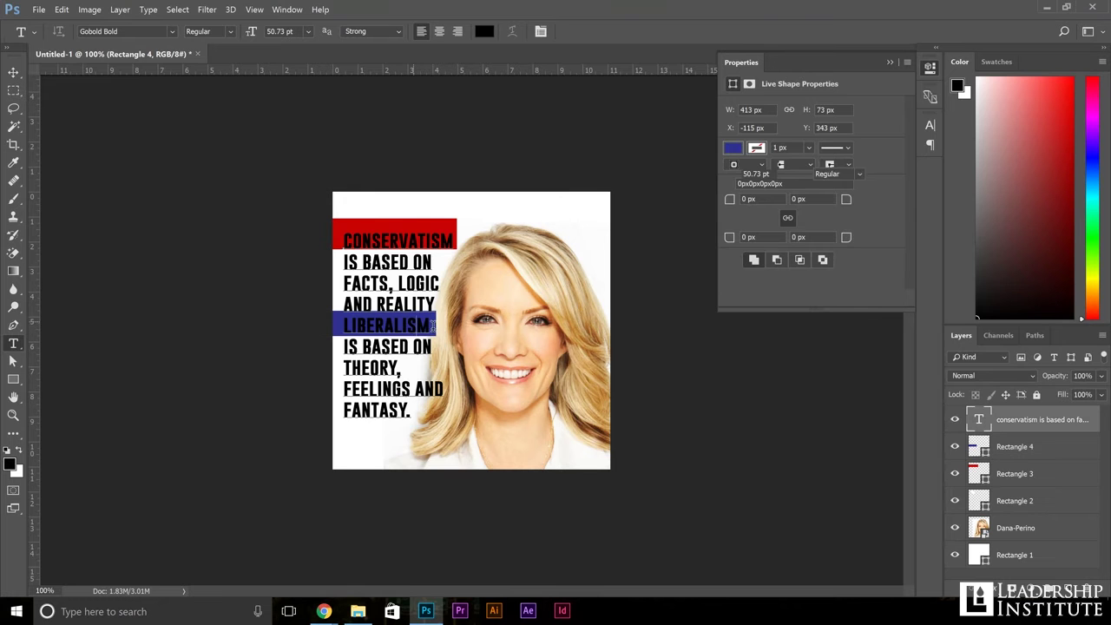
Step: Make the word LIBERALISM white
{"action": "double_click", "coordinate": [400, 325]}
{"action": "left_click", "coordinate": [484, 31]}
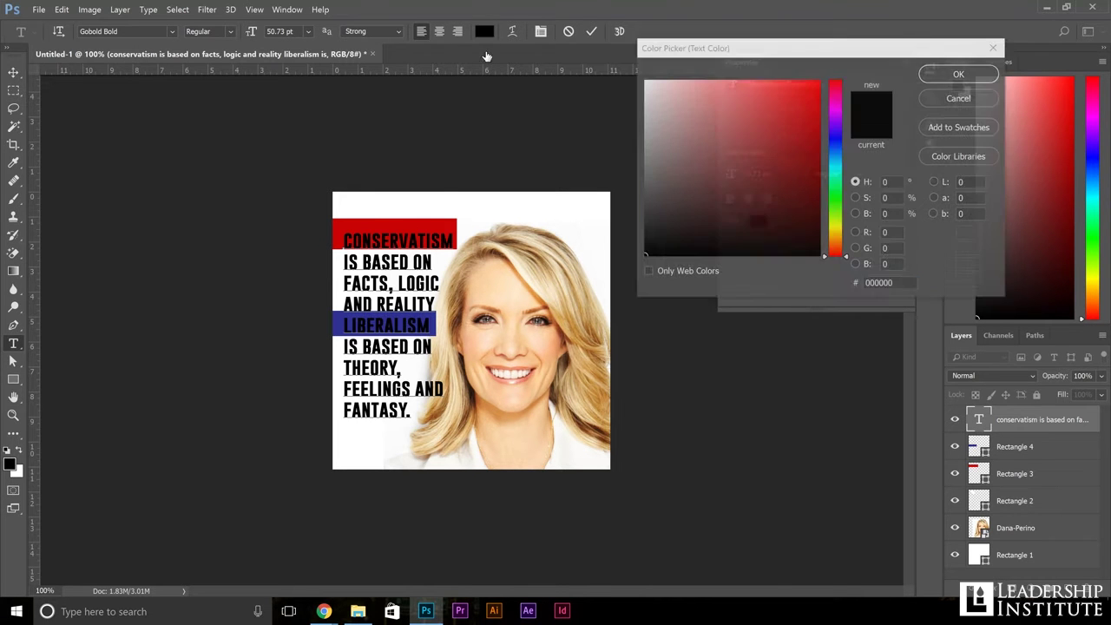
{"action": "left_click", "coordinate": [644, 80]}
{"action": "left_click", "coordinate": [960, 74]}
{"action": "key", "text": "ctrl+Return"}
{"action": "key", "text": "v"}
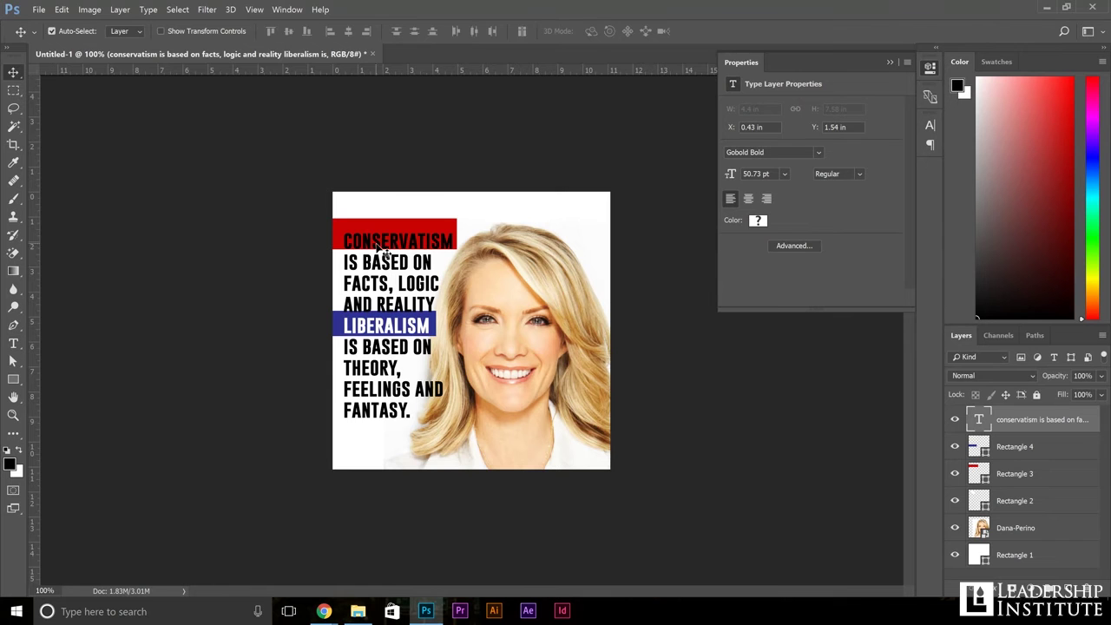
Step: Make the word CONSERVATISM white (ffffff)
{"action": "left_click", "coordinate": [13, 344]}
{"action": "left_click", "coordinate": [410, 241]}
{"action": "left_click_drag", "start_coordinate": [458, 237], "coordinate": [305, 222]}
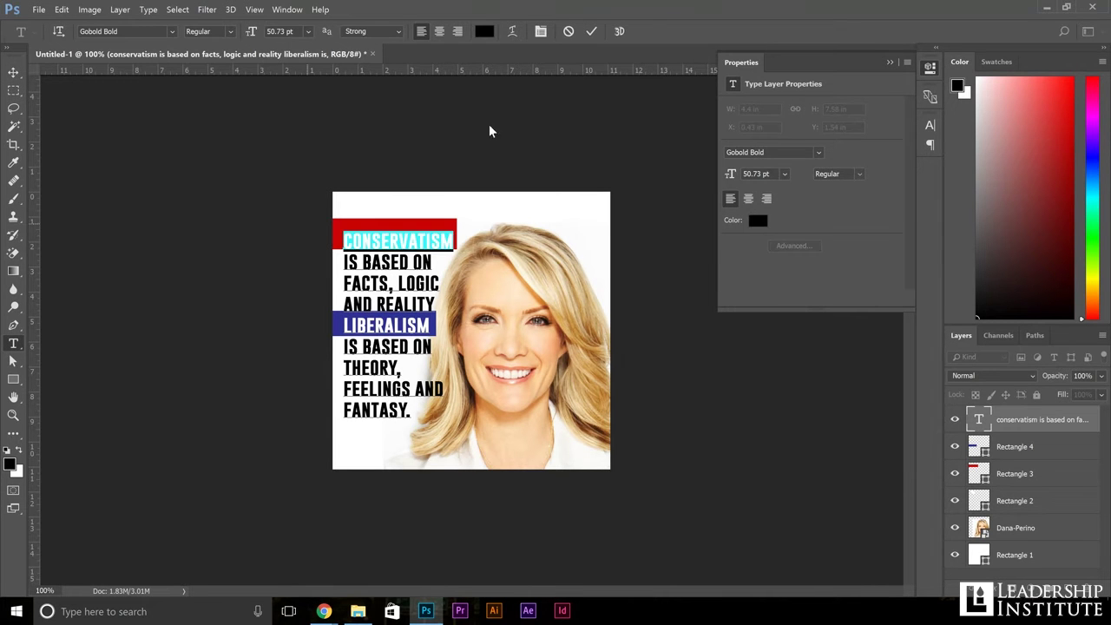
{"action": "left_click", "coordinate": [484, 33]}
{"action": "type", "text": "ffffff"}
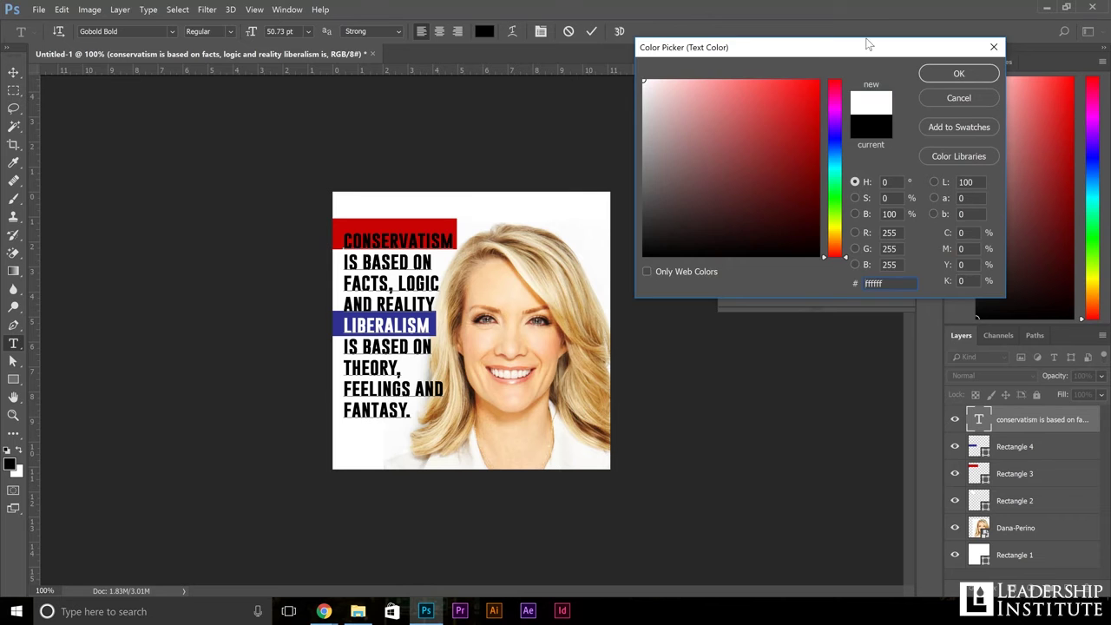
{"action": "left_click", "coordinate": [959, 74]}
{"action": "left_click", "coordinate": [13, 72]}
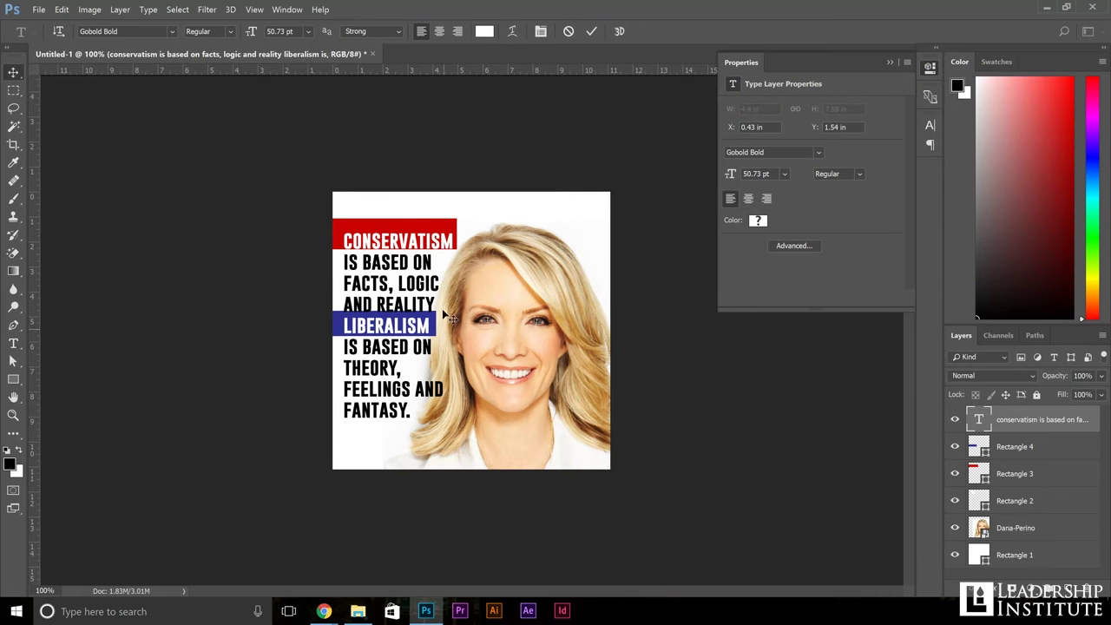
Step: Enlarge the quote slightly toward the top-left and nudge the blue bar up-left behind LIBERALISM
{"action": "key", "text": "ctrl+t"}
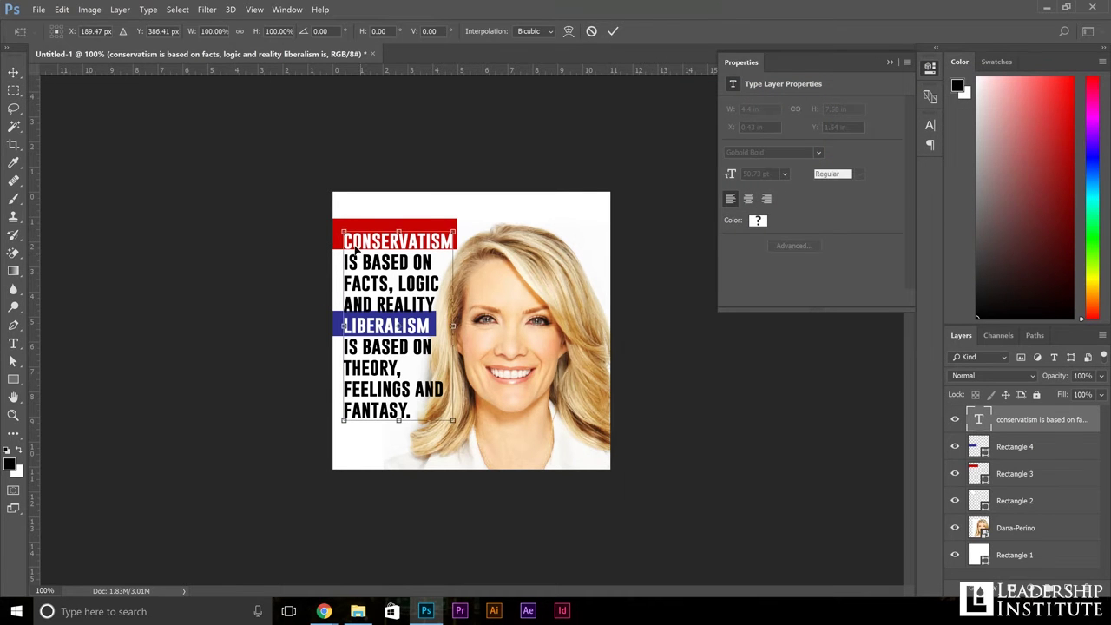
{"action": "mouse_move", "coordinate": [342, 233]}
{"action": "left_mouse_down"}
{"action": "mouse_move", "coordinate": [333, 198]}
{"action": "mouse_move", "coordinate": [332, 223]}
{"action": "left_mouse_up"}
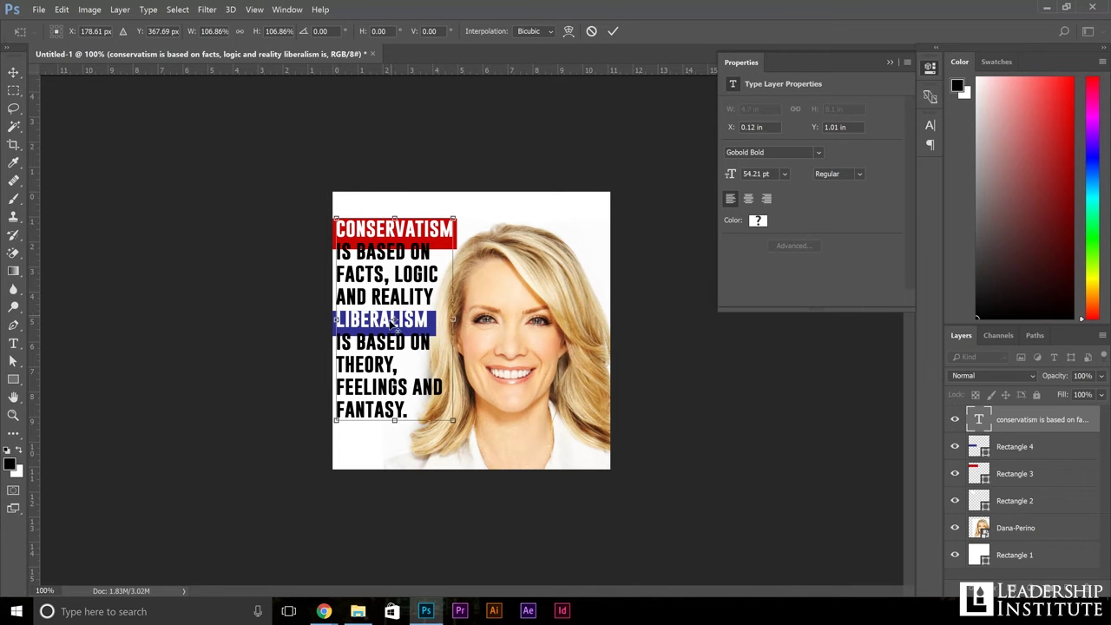
{"action": "left_click", "coordinate": [612, 31]}
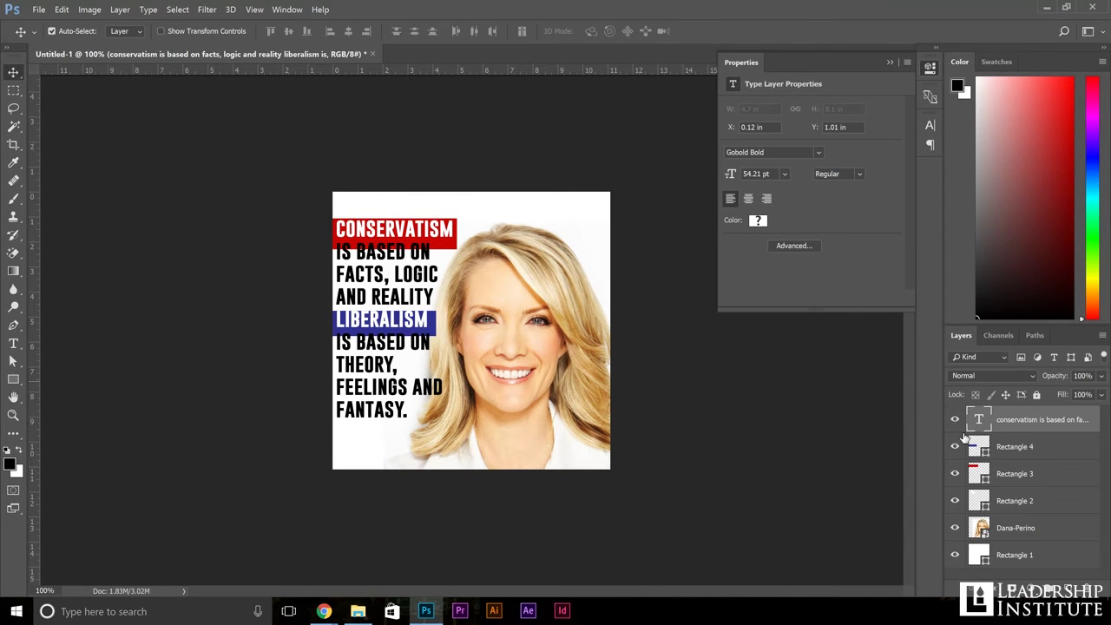
{"action": "left_click", "coordinate": [1027, 446]}
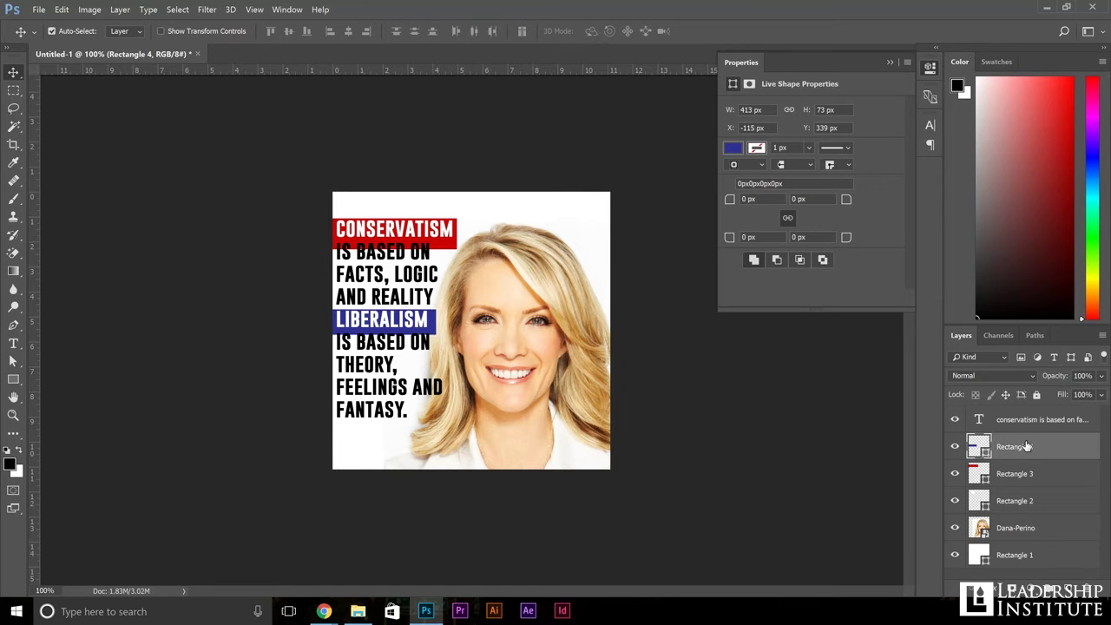
{"action": "key", "text": "Up"}
{"action": "key", "text": "Up"}
{"action": "key", "text": "Up"}
{"action": "key", "text": "Up"}
{"action": "key", "text": "Up"}
{"action": "key", "text": "Up"}
{"action": "key", "text": "Up"}
{"action": "key", "text": "Up"}
{"action": "key", "text": "Up"}
{"action": "key", "text": "Up"}
{"action": "key", "text": "Left"}
{"action": "key", "text": "Left"}
{"action": "key", "text": "Left"}
{"action": "key", "text": "Left"}
{"action": "key", "text": "Left"}
{"action": "key", "text": "Down"}
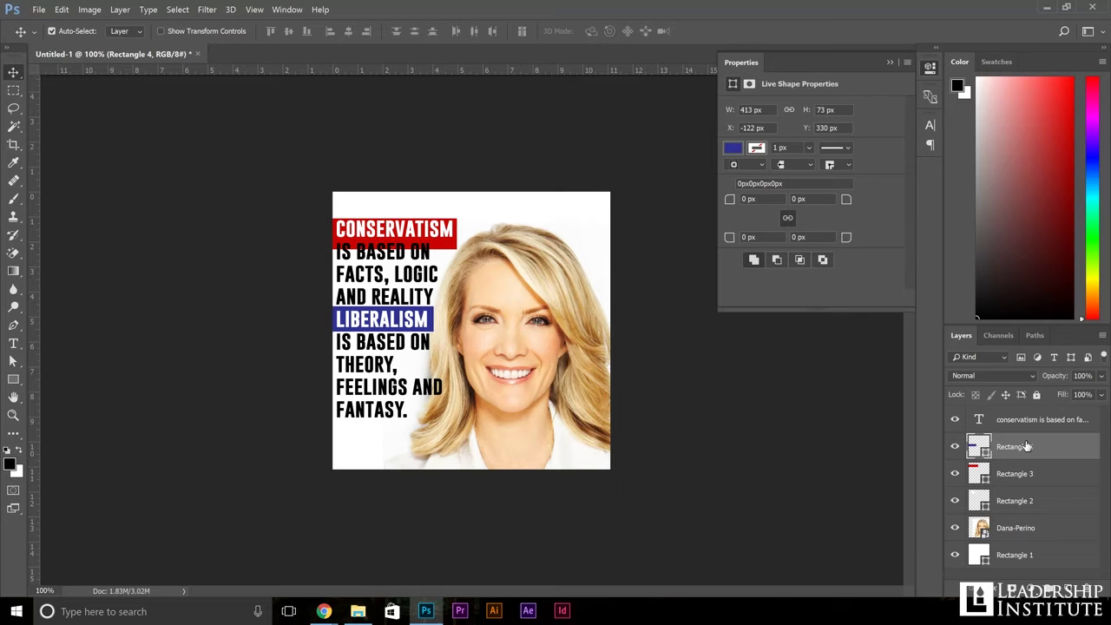
Step: Nudge the red bar up-left and trim its height from the top to 82 px
{"action": "left_click", "coordinate": [1061, 470]}
{"action": "key", "text": "Up"}
{"action": "key", "text": "Up"}
{"action": "key", "text": "Up"}
{"action": "key", "text": "Up"}
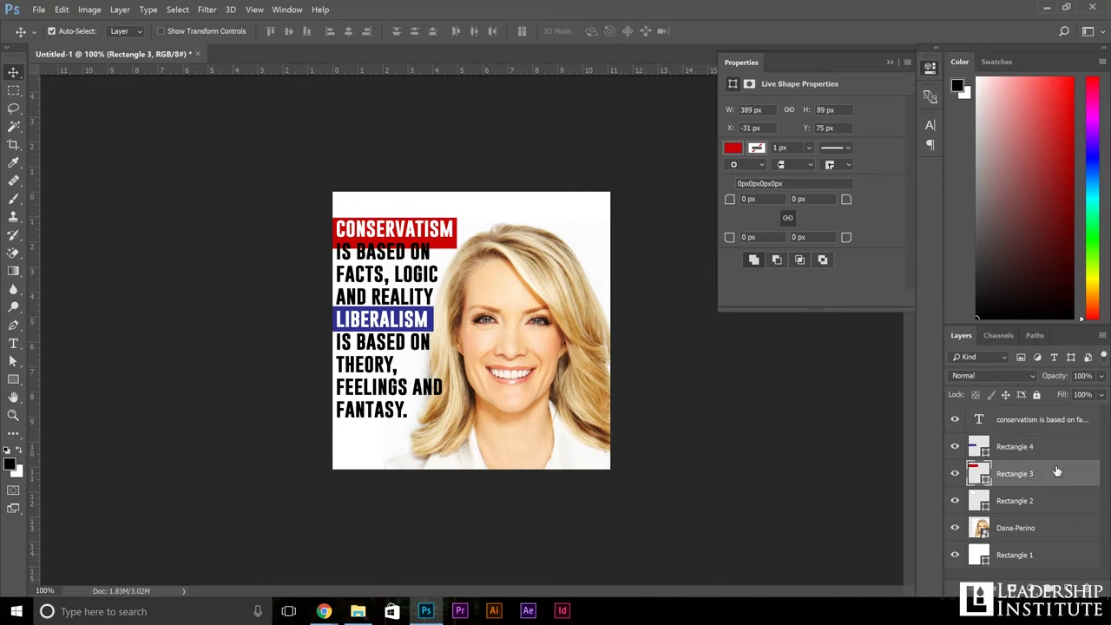
{"action": "key", "text": "Up"}
{"action": "key", "text": "Up"}
{"action": "key", "text": "Up"}
{"action": "key", "text": "Up"}
{"action": "key", "text": "Up"}
{"action": "key", "text": "Up"}
{"action": "key", "text": "Up"}
{"action": "key", "text": "Up"}
{"action": "key", "text": "Up"}
{"action": "key", "text": "Up"}
{"action": "key", "text": "Up"}
{"action": "key", "text": "Up"}
{"action": "key", "text": "Up"}
{"action": "key", "text": "Up"}
{"action": "key", "text": "Up"}
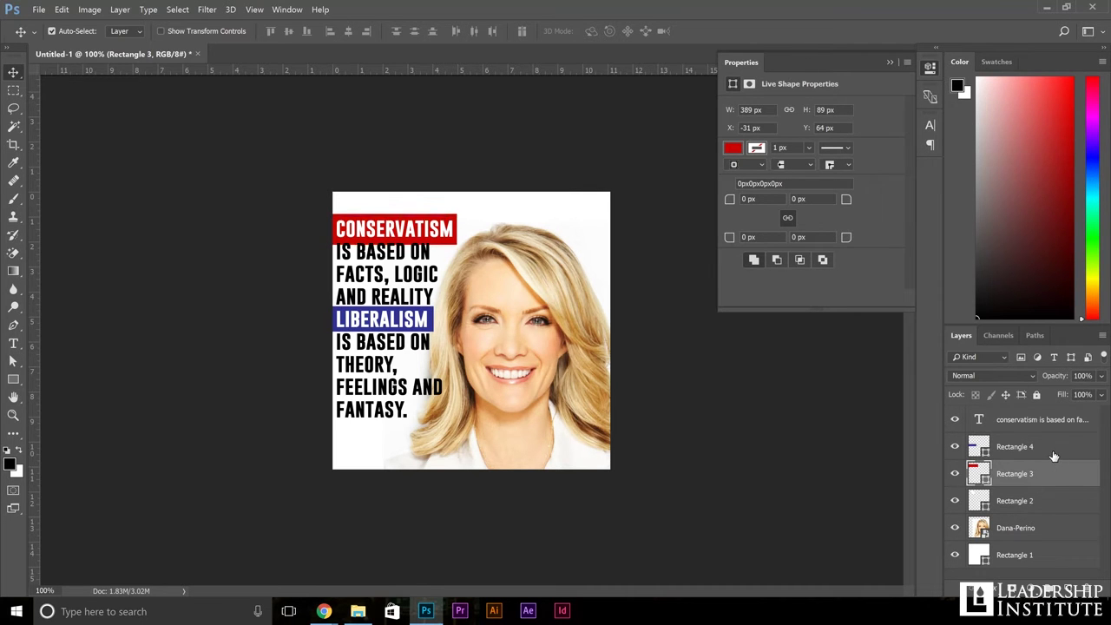
{"action": "key", "text": "Left"}
{"action": "key", "text": "ctrl+t"}
{"action": "left_click_drag", "start_coordinate": [393, 212], "coordinate": [392, 216]}
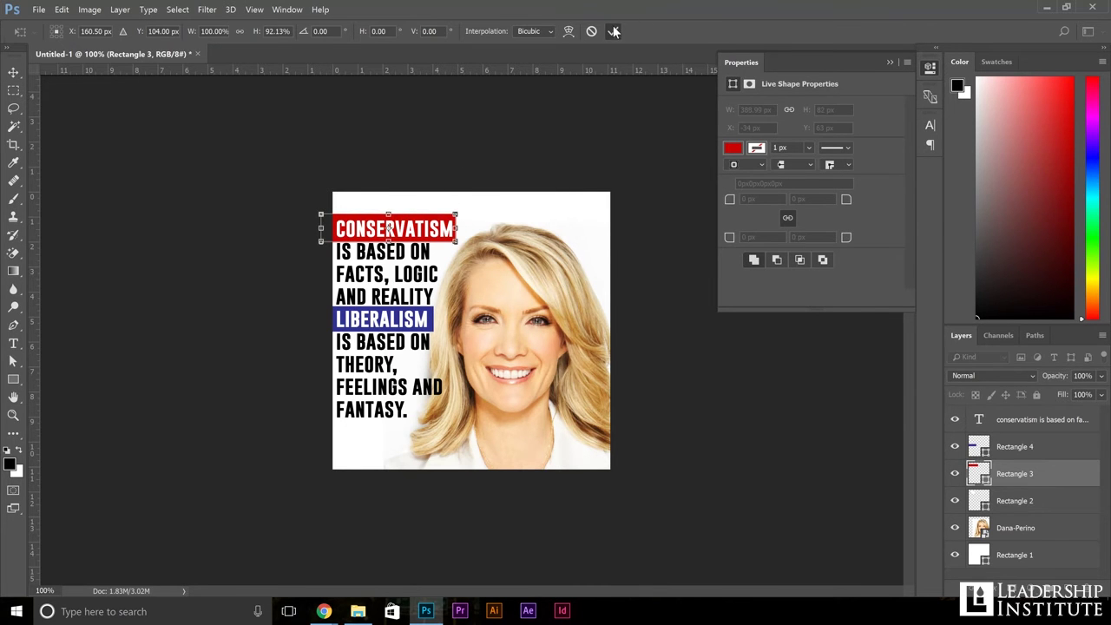
{"action": "left_click", "coordinate": [614, 32]}
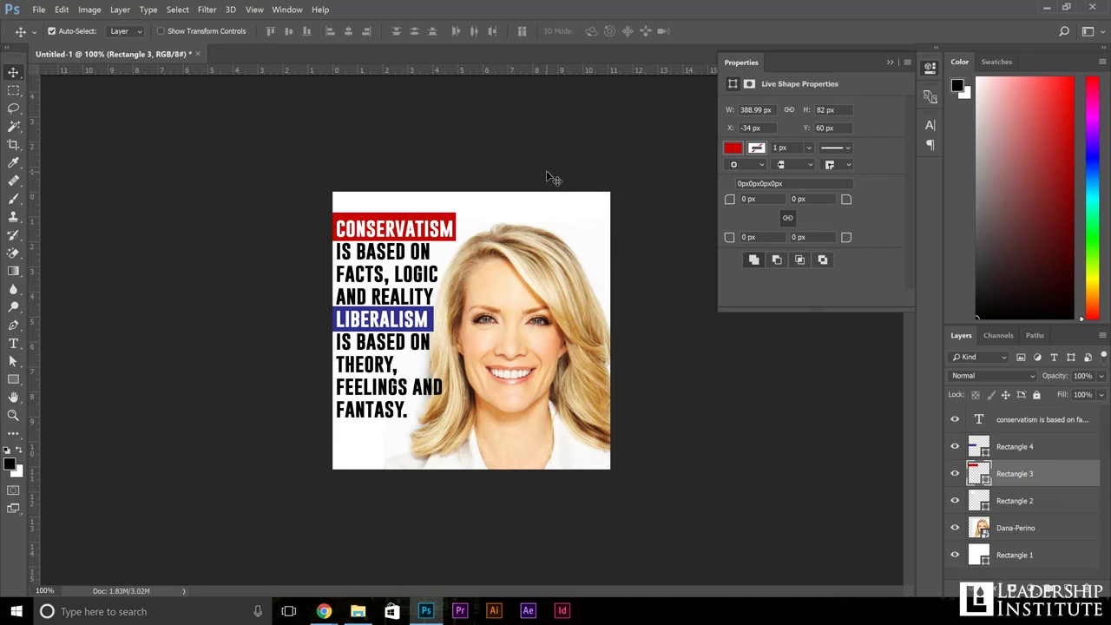
{"action": "left_click", "coordinate": [13, 344]}
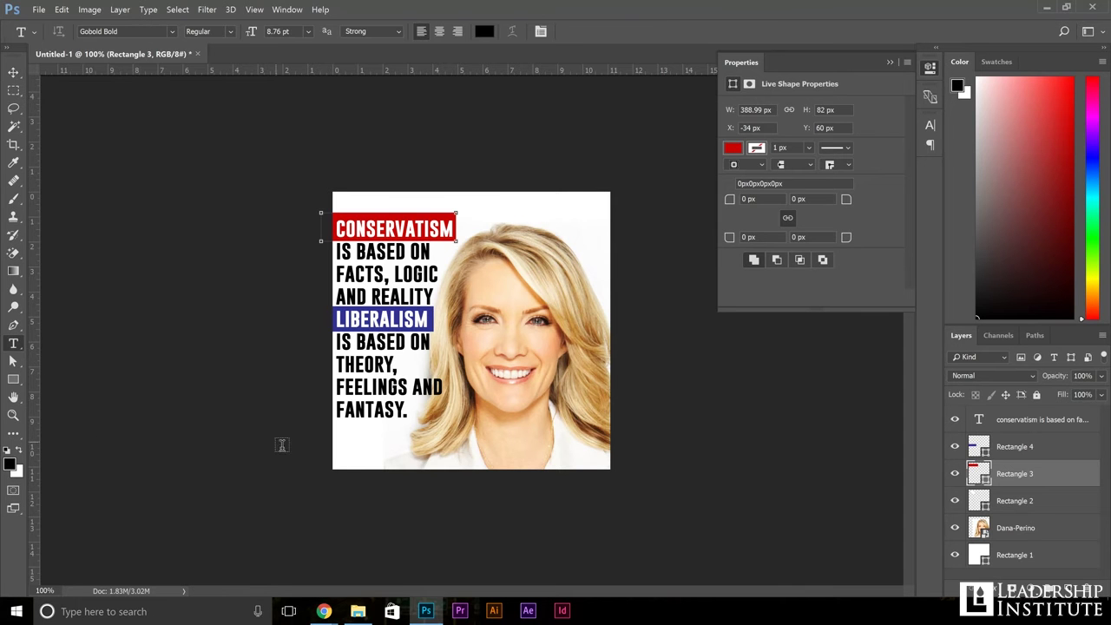
Step: Type the speaker attribution at the bottom-left below the quote and scale it to 33.84 pt
{"action": "left_click", "coordinate": [346, 453]}
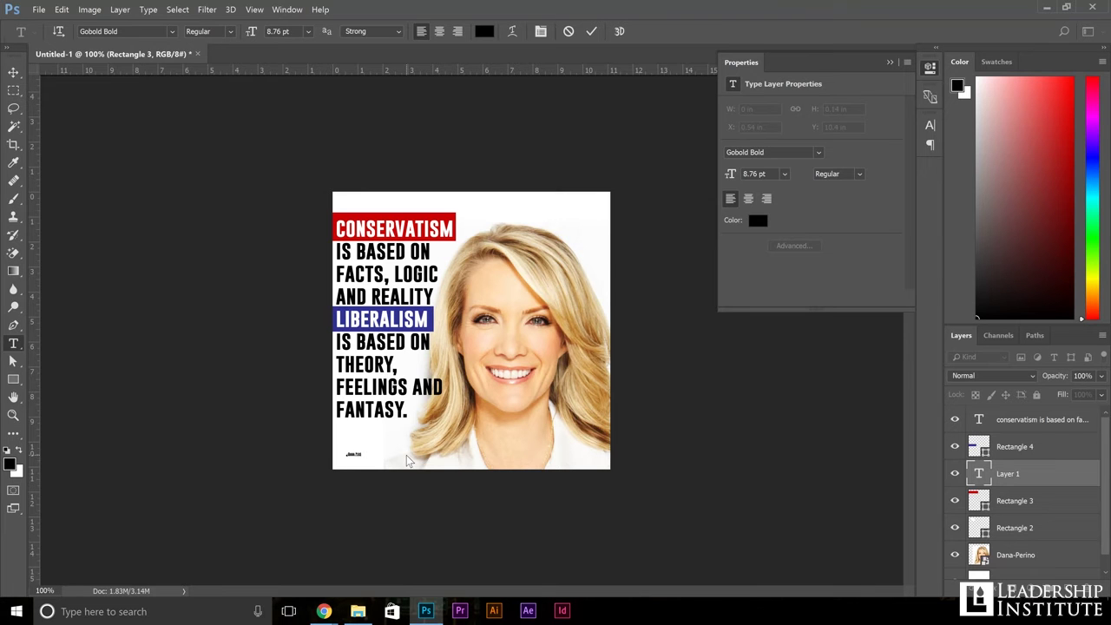
{"action": "left_click", "coordinate": [15, 71]}
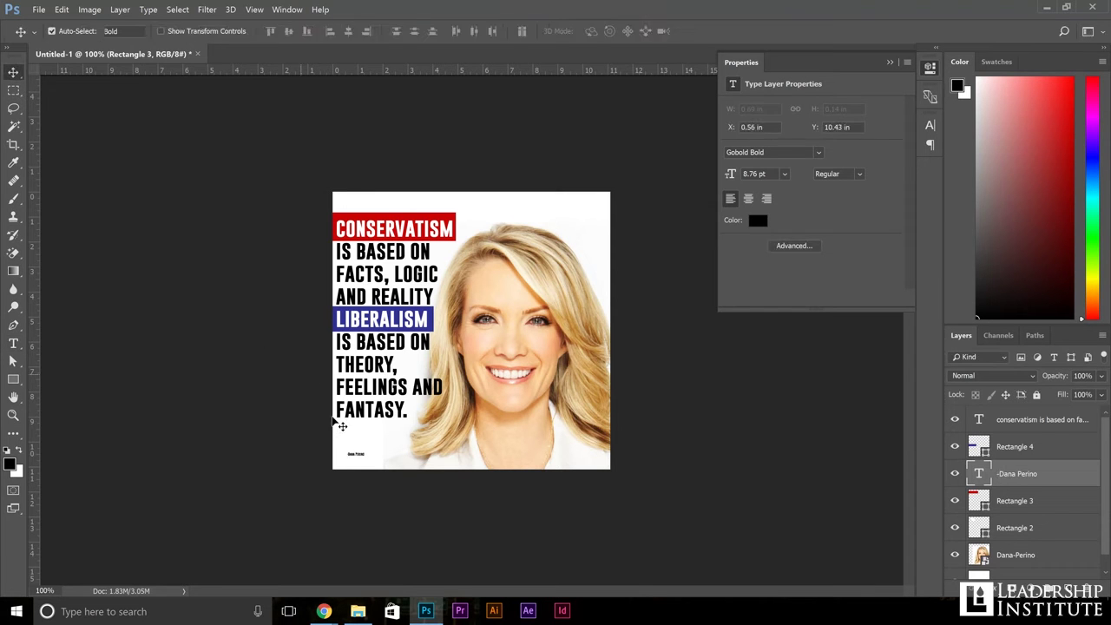
{"action": "key", "text": "ctrl+t"}
{"action": "left_click_drag", "start_coordinate": [369, 449], "coordinate": [416, 442]}
{"action": "left_click", "coordinate": [613, 31]}
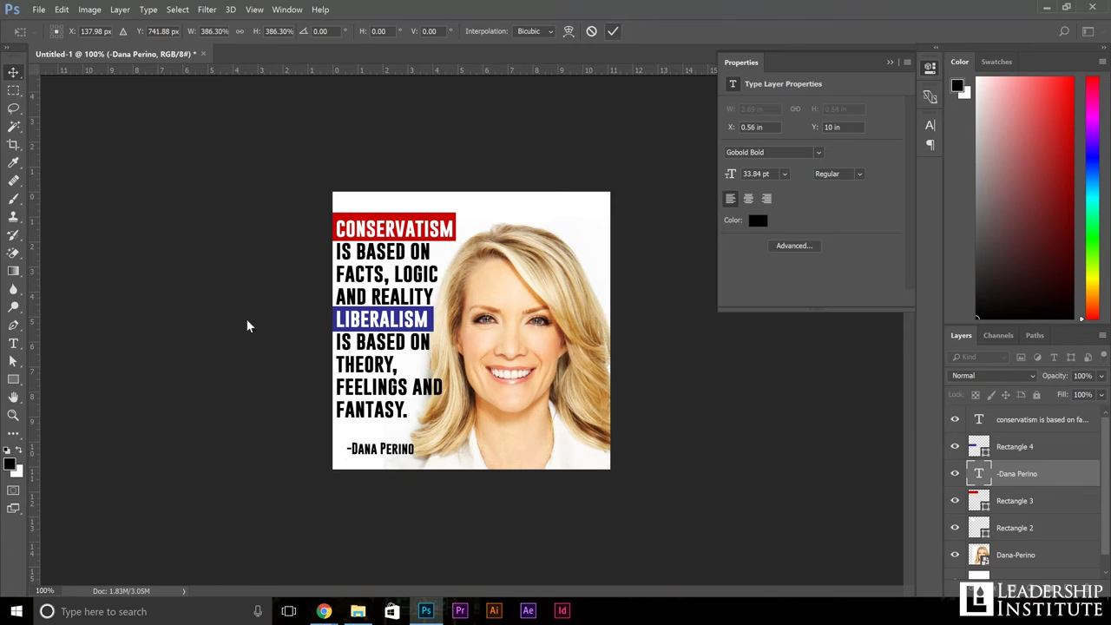
{"action": "left_click", "coordinate": [13, 344]}
{"action": "left_click", "coordinate": [407, 449]}
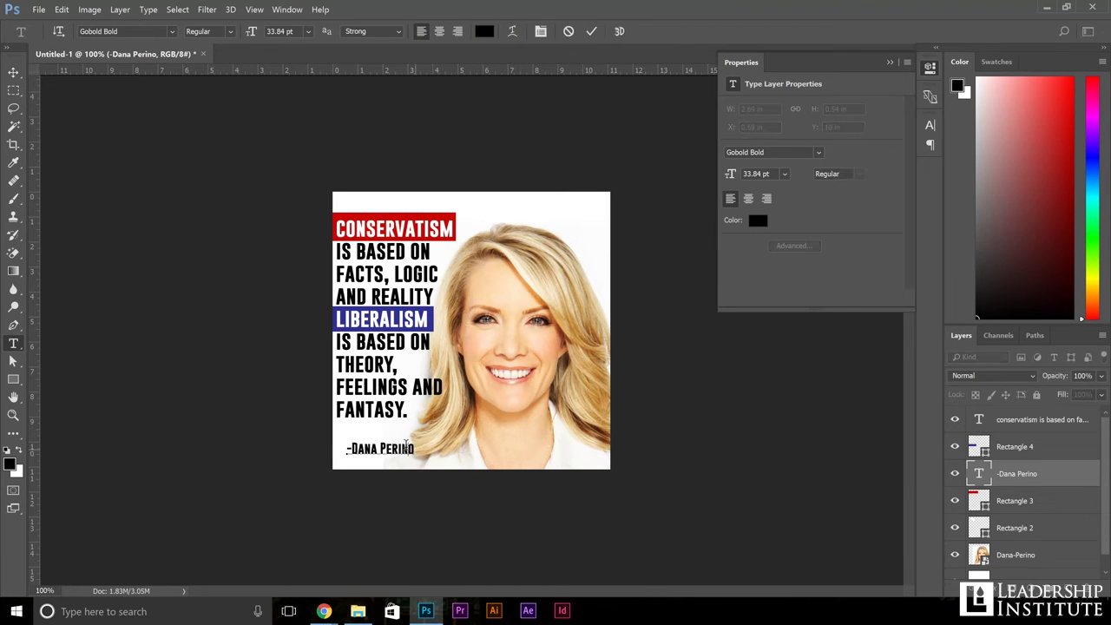
Step: Set the attribution in Segoe Print, move it under 'FANTASY.' and shrink it to 31.48 pt
{"action": "left_click", "coordinate": [173, 34]}
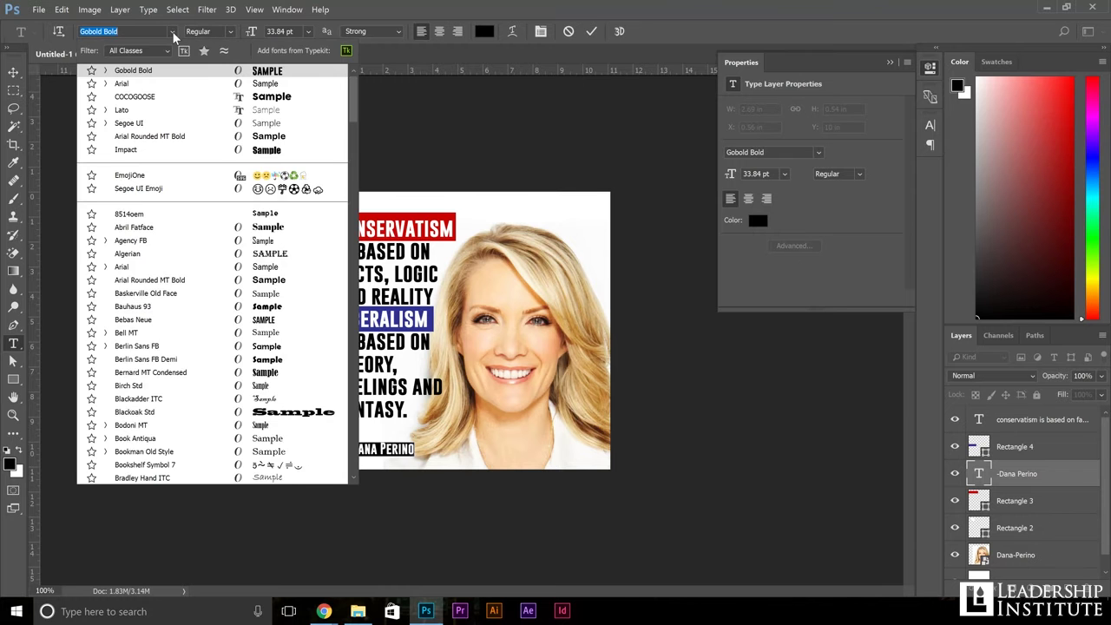
{"action": "left_click_drag", "start_coordinate": [358, 104], "coordinate": [375, 349]}
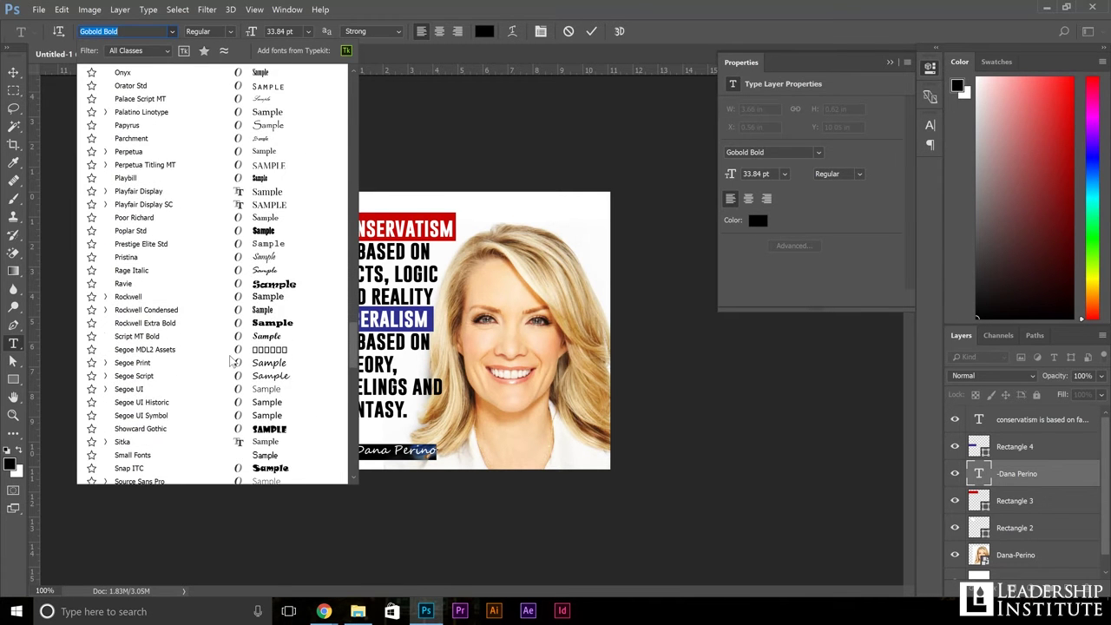
{"action": "left_click", "coordinate": [219, 367]}
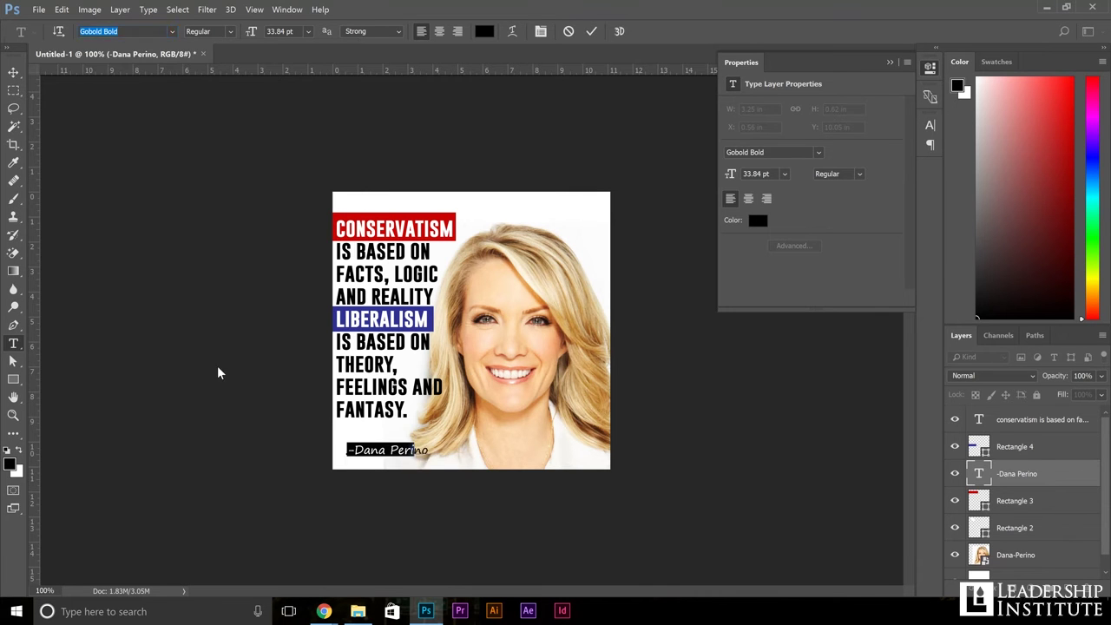
{"action": "left_click", "coordinate": [16, 76]}
{"action": "left_click_drag", "start_coordinate": [366, 457], "coordinate": [357, 447]}
{"action": "key", "text": "ctrl+t"}
{"action": "left_click_drag", "start_coordinate": [421, 431], "coordinate": [415, 433]}
{"action": "left_click", "coordinate": [613, 32]}
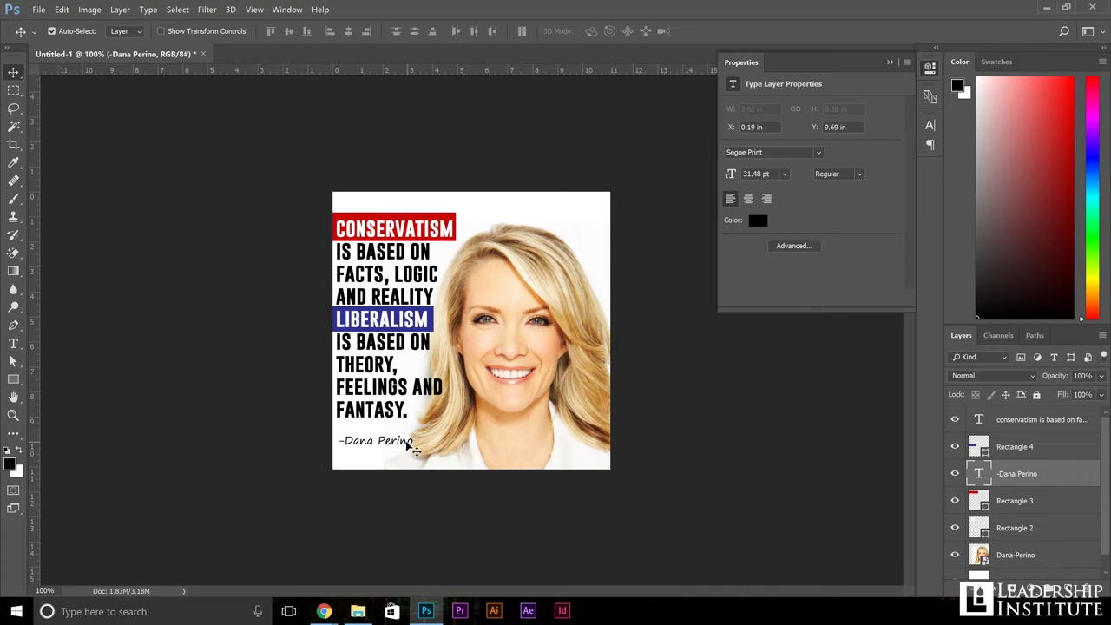
Step: Nudge the attribution right and trim the red CONSERVATISM bar to 76 px tall at Y 66 px
{"action": "left_click_drag", "start_coordinate": [408, 444], "coordinate": [410, 443]}
{"action": "left_click", "coordinate": [434, 221]}
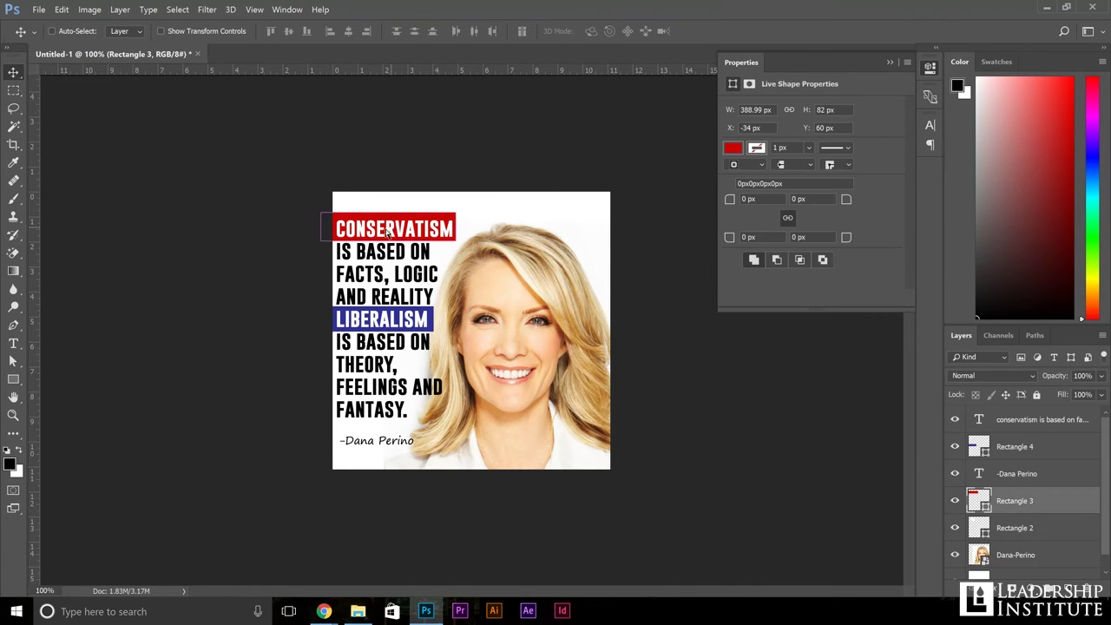
{"action": "key", "text": "ctrl+t"}
{"action": "left_click_drag", "start_coordinate": [388, 213], "coordinate": [388, 214]}
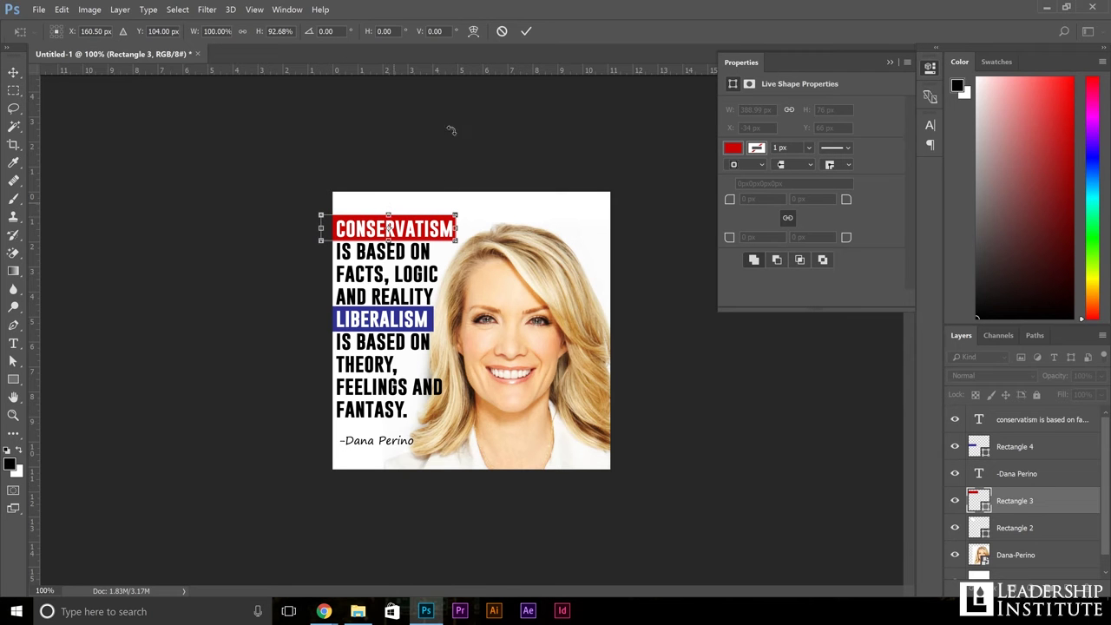
{"action": "left_click", "coordinate": [526, 32]}
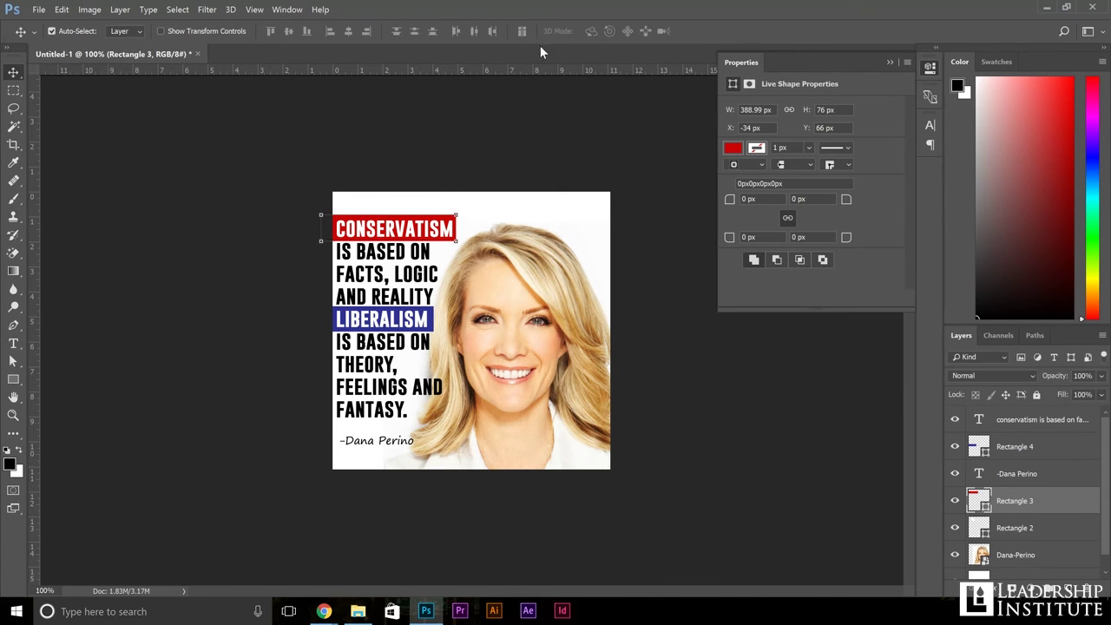
{"action": "left_click", "coordinate": [736, 360]}
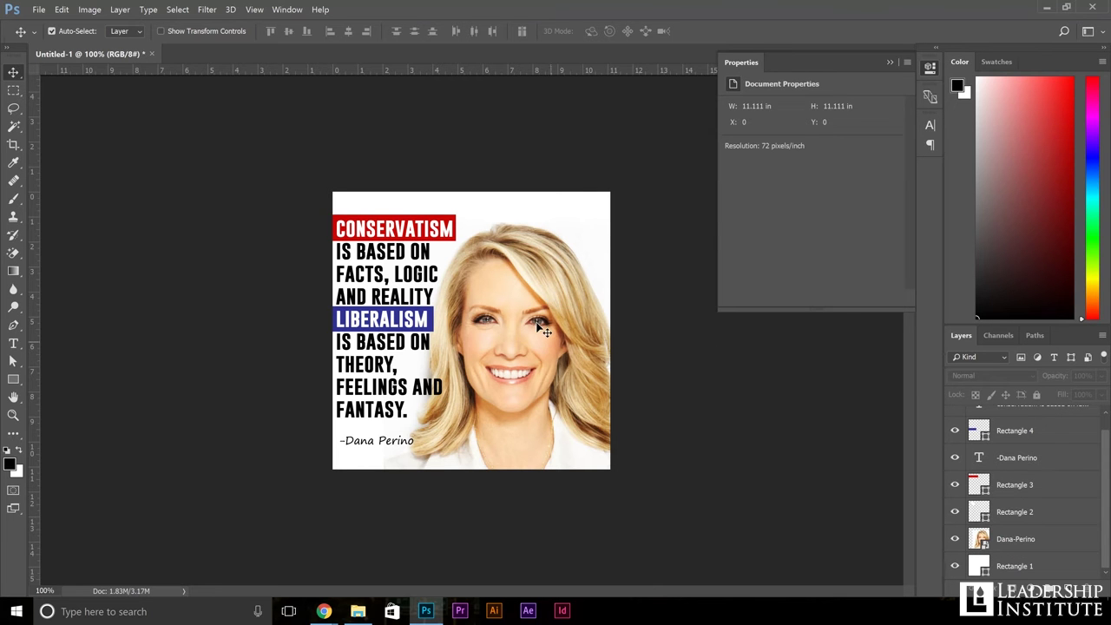
Step: Shift the portrait photo slightly to the right
{"action": "left_click", "coordinate": [556, 347]}
{"action": "key", "text": "Right"}
{"action": "left_click", "coordinate": [717, 405]}
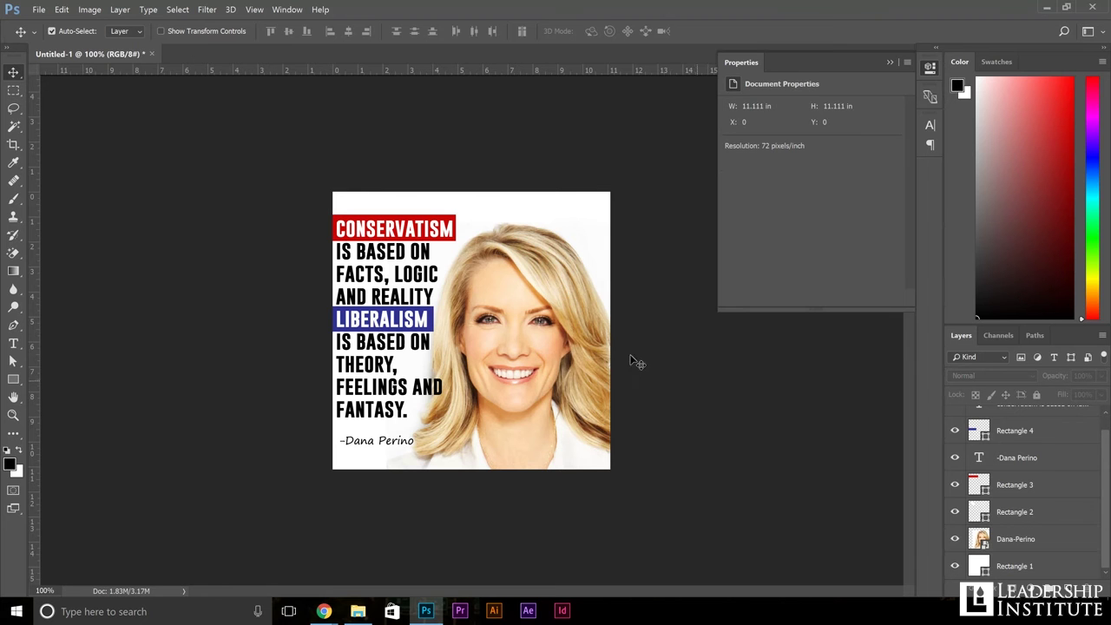
{"action": "left_click", "coordinate": [39, 9]}
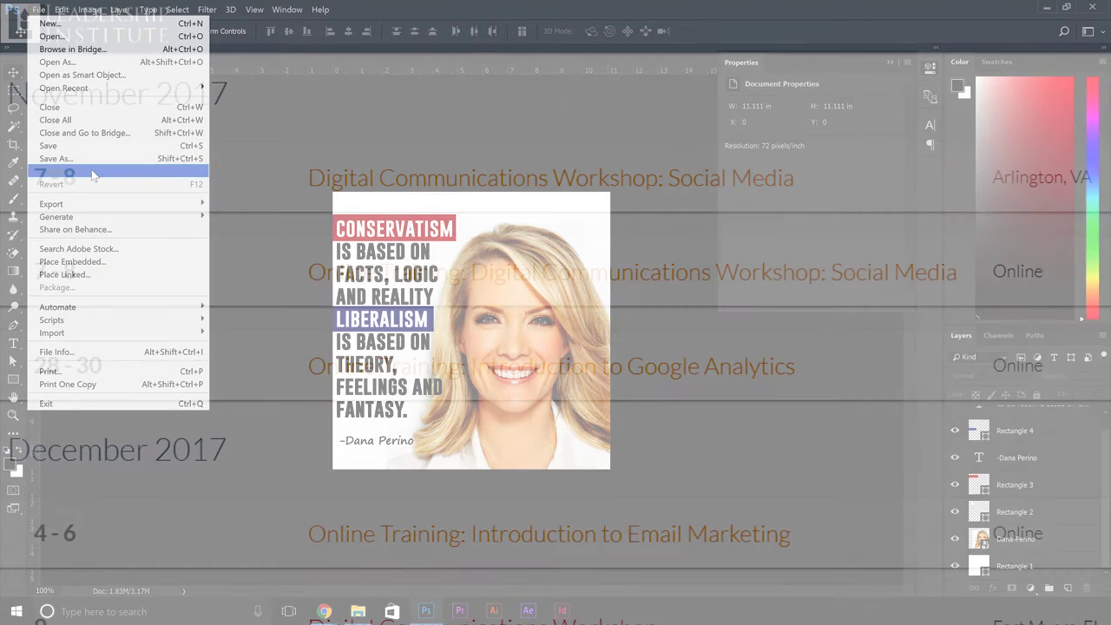